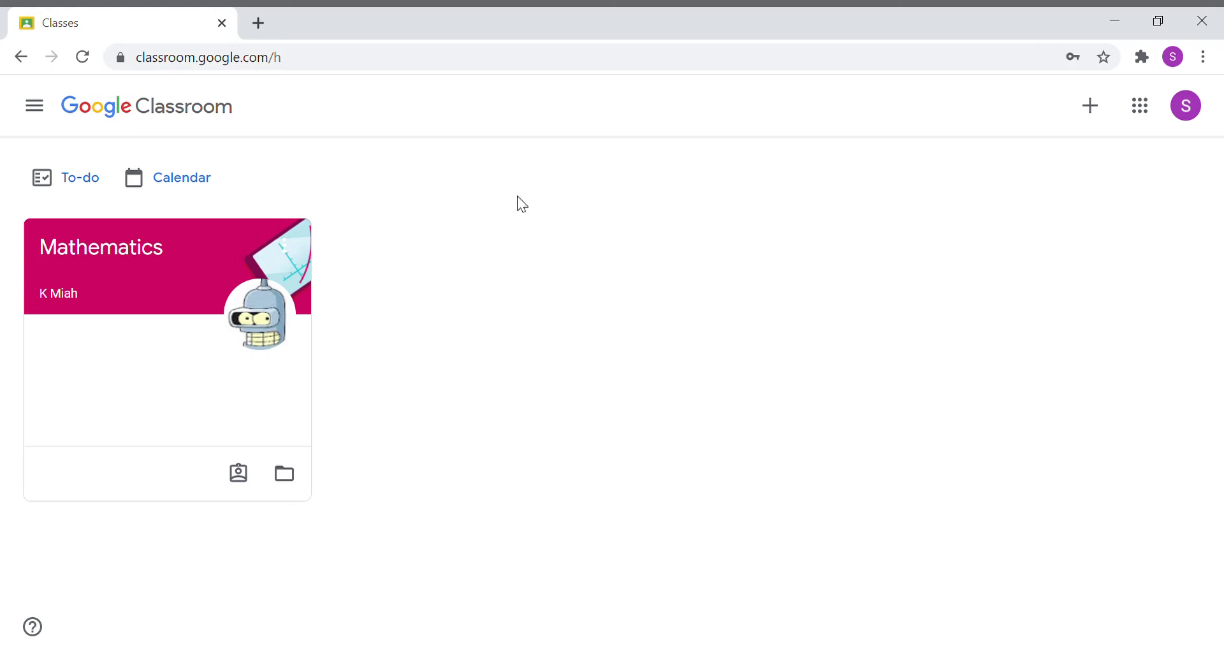
Step: Open the Mathematics class's classwork, expand the maths homework assignment and highlight its instructions
click(132, 260)
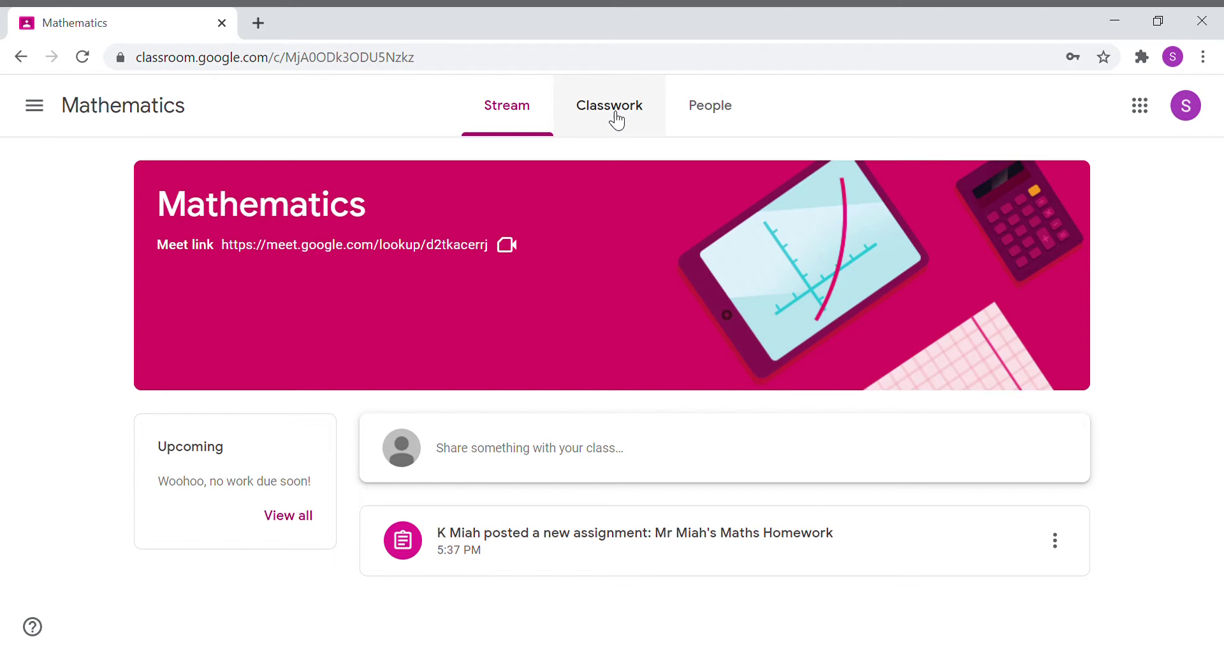
click(609, 112)
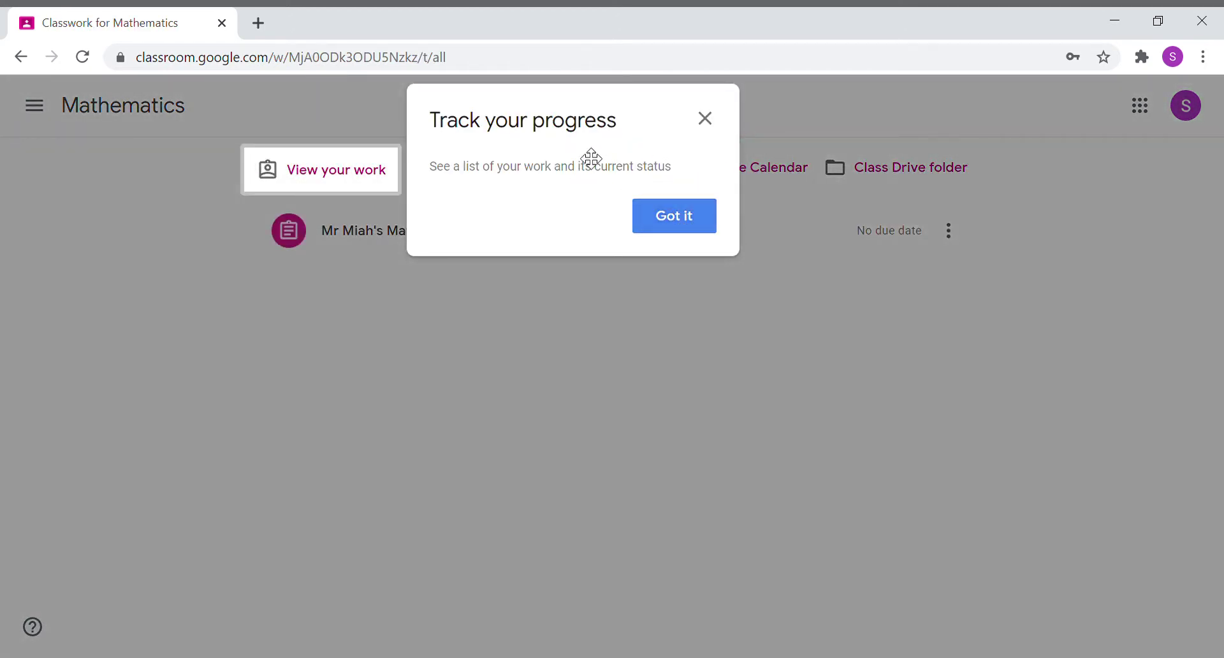
click(664, 222)
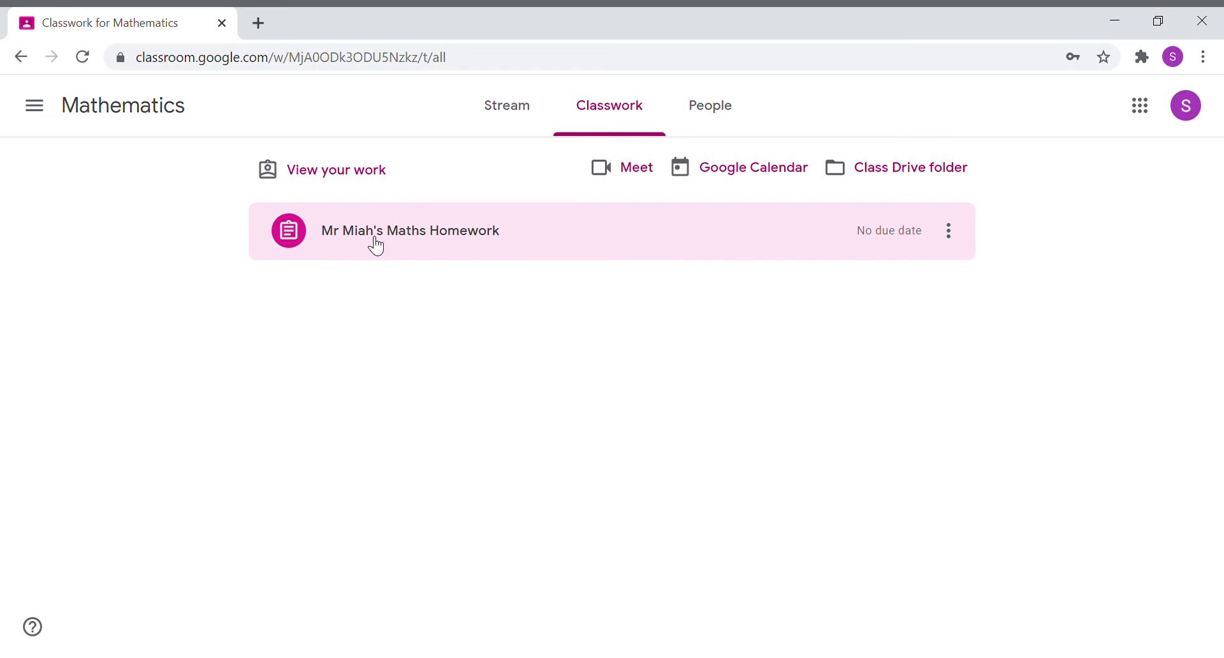
click(425, 246)
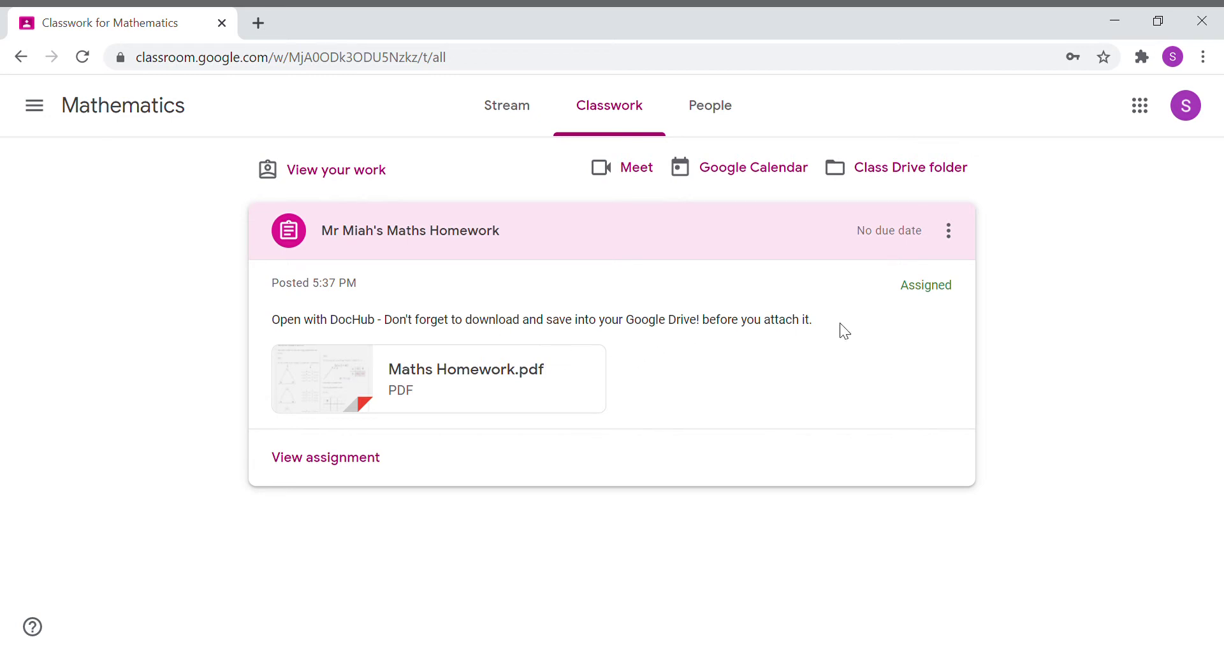
drag(816, 320, 270, 315)
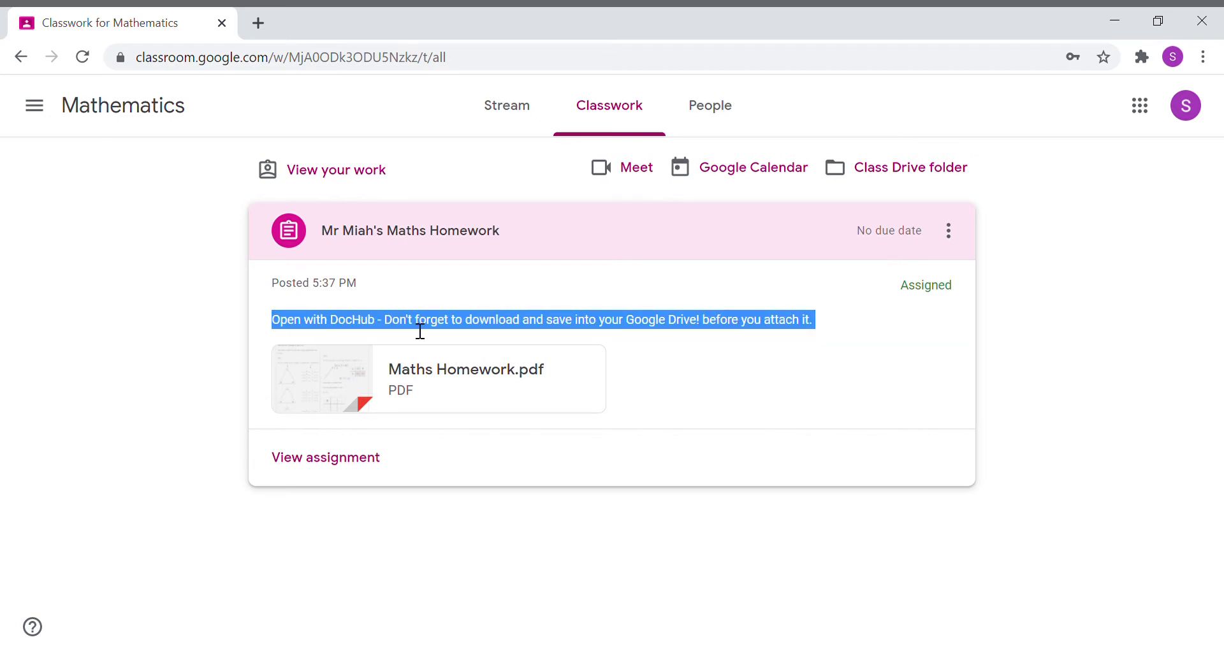
click(534, 287)
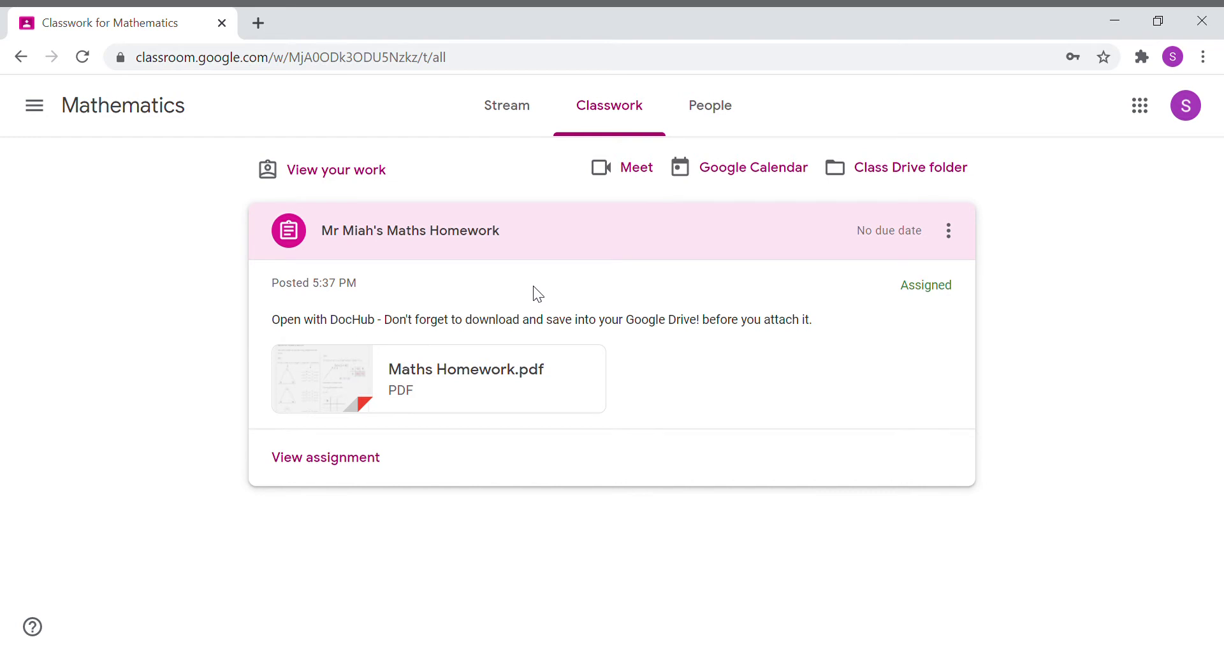
Step: Open the full homework assignment page, dismiss the introductory tips and check the options for adding or creating work
click(328, 464)
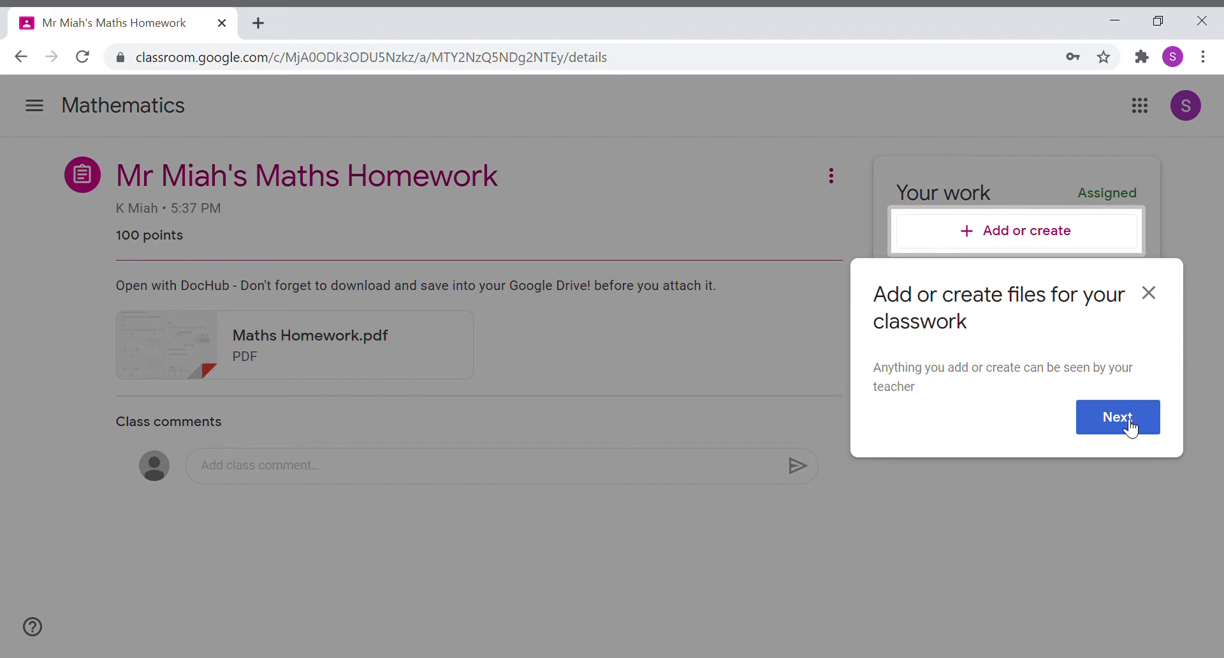
click(1134, 420)
click(1118, 460)
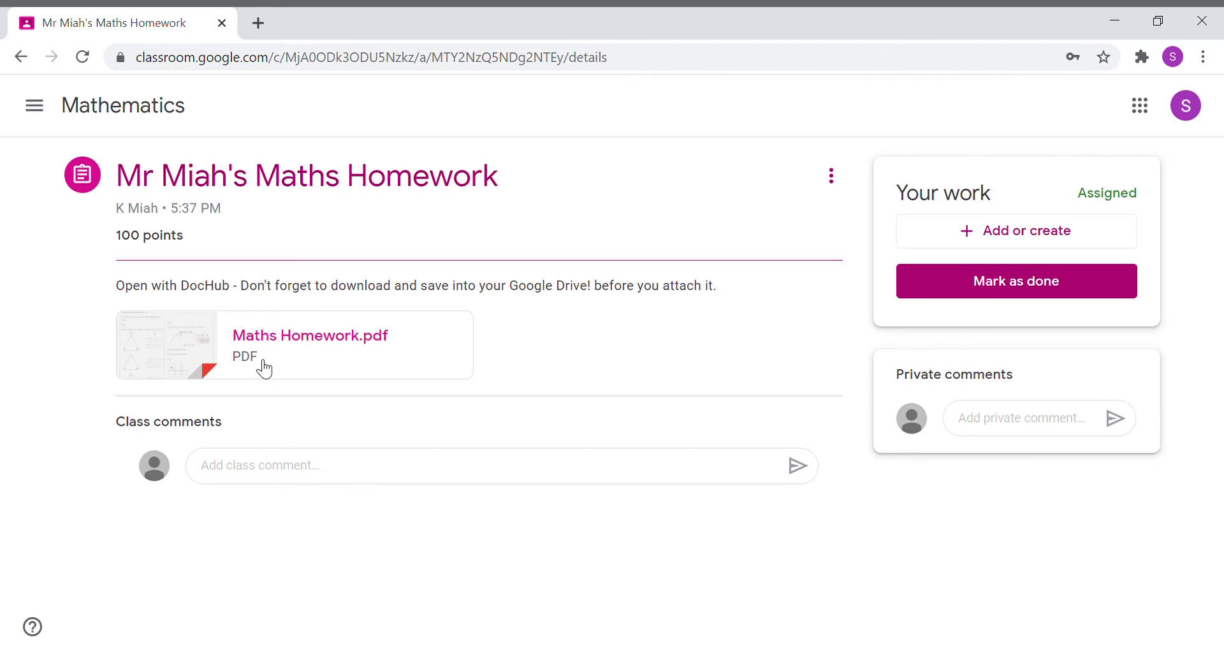
click(978, 240)
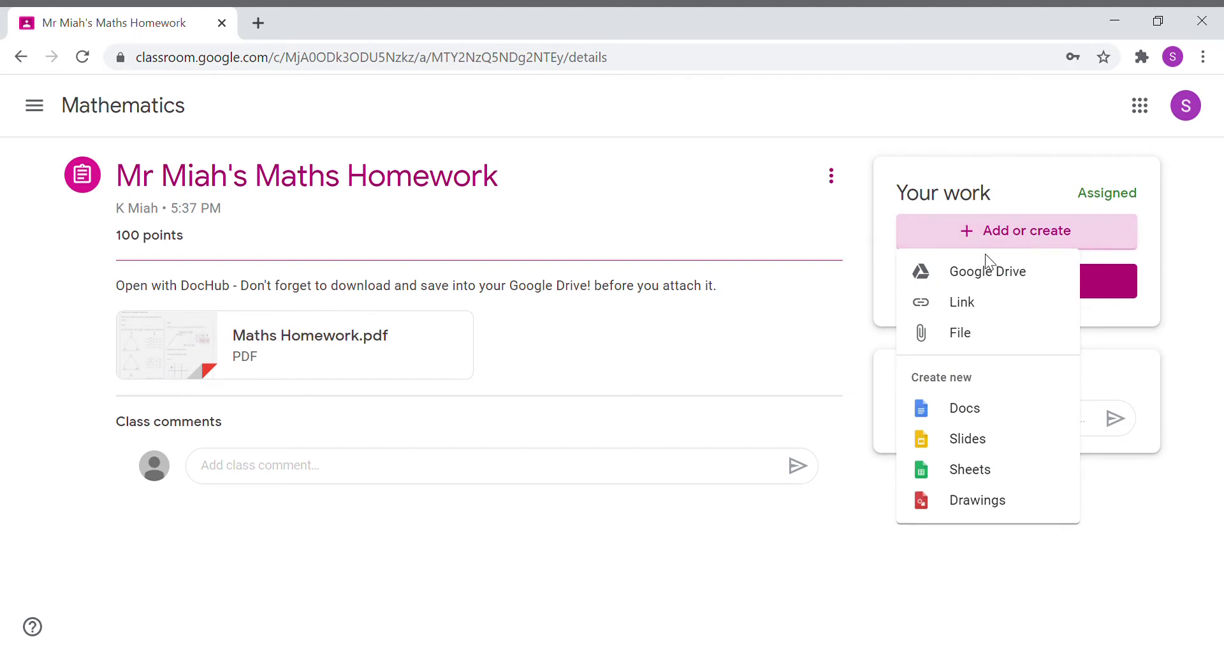
click(803, 223)
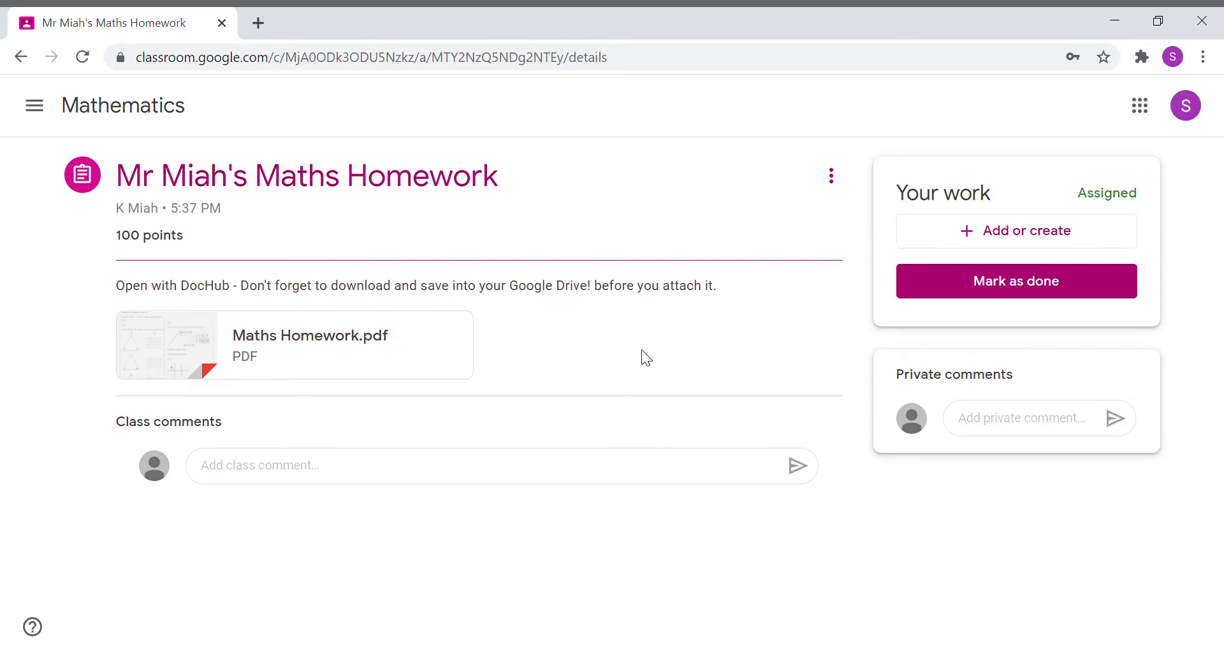
Step: Open the attached Maths Homework.pdf in the preview and look through Task 1 and Task 2
click(289, 348)
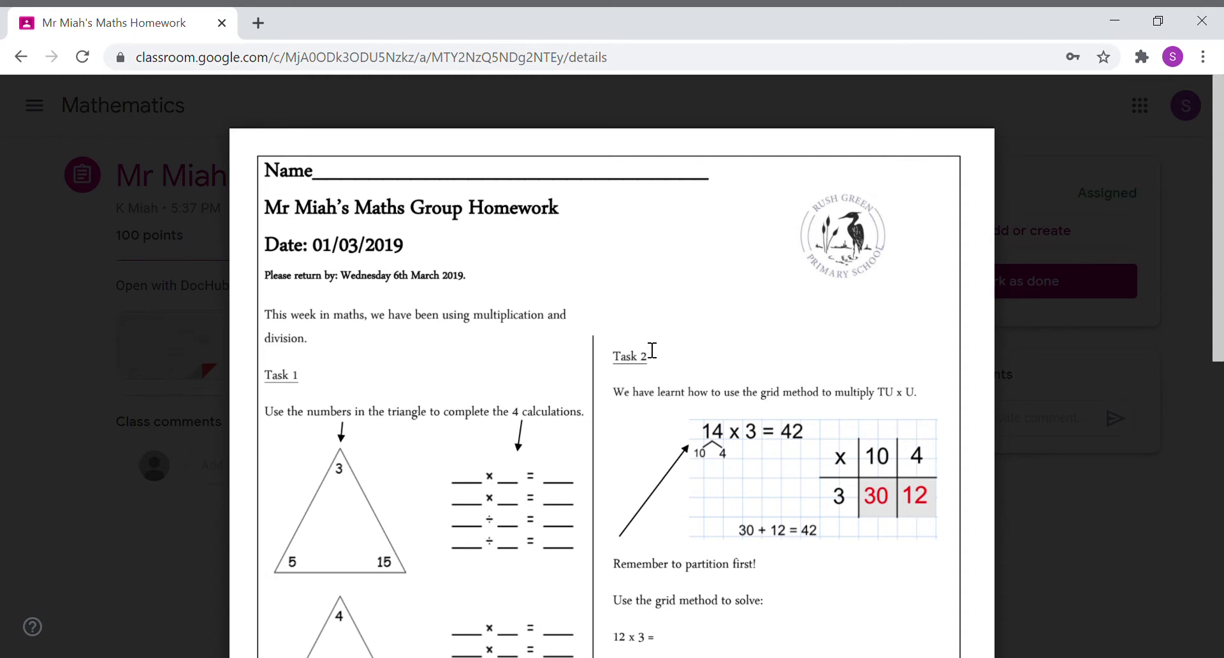
scroll(622, 357, down, 3)
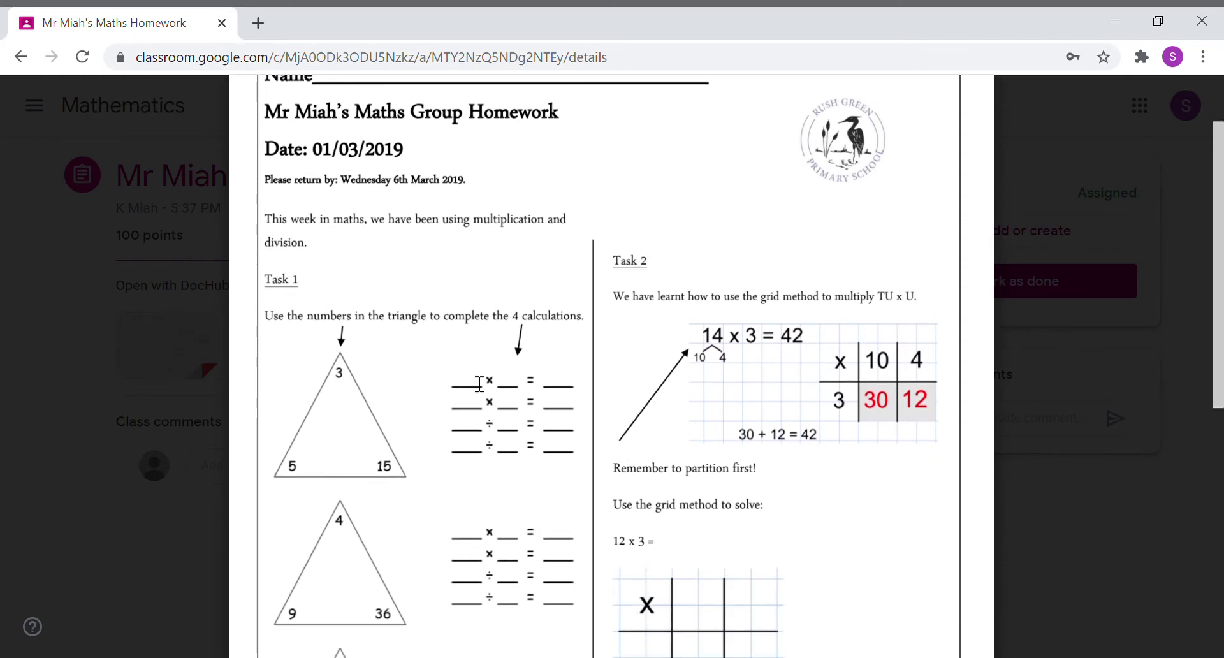
scroll(701, 510, down, 3)
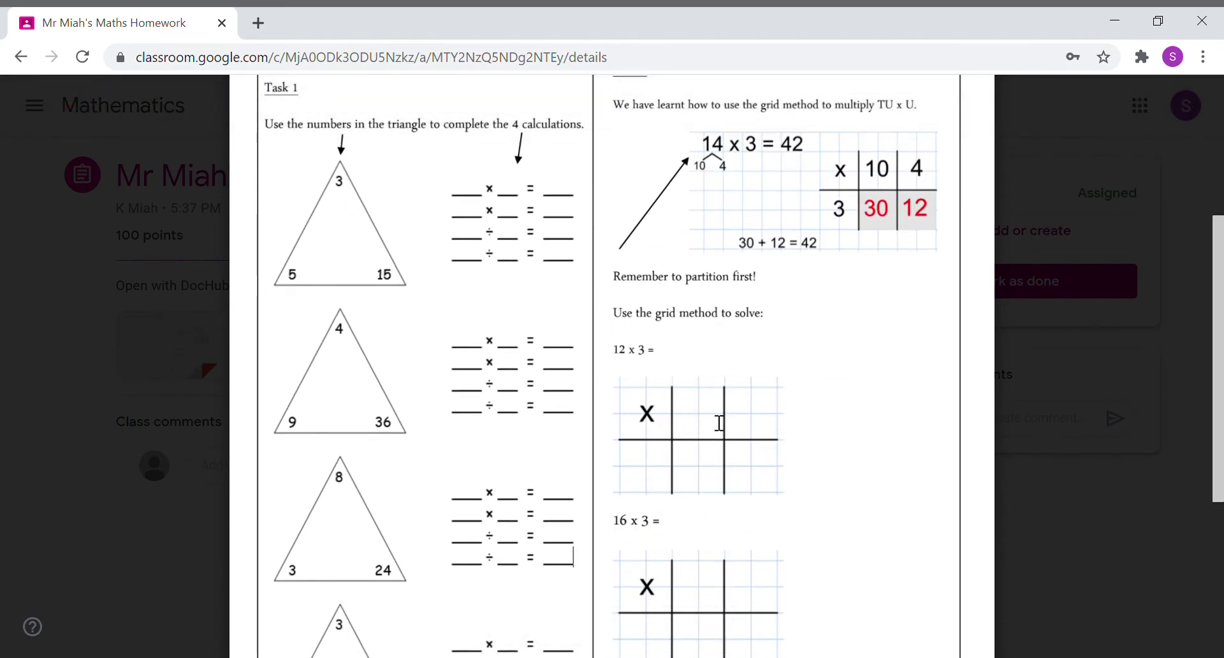
scroll(692, 414, up, 5)
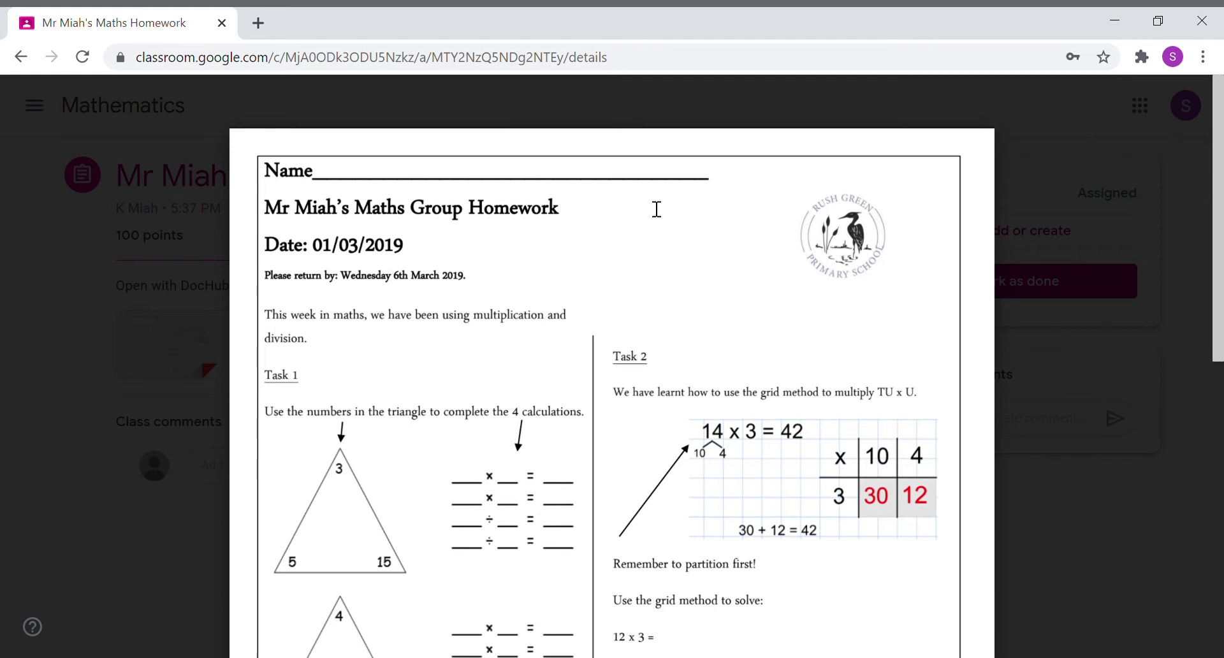
Step: Find DocHub among the apps that can be connected for opening the PDF and connect it
mouse_move(204, 197)
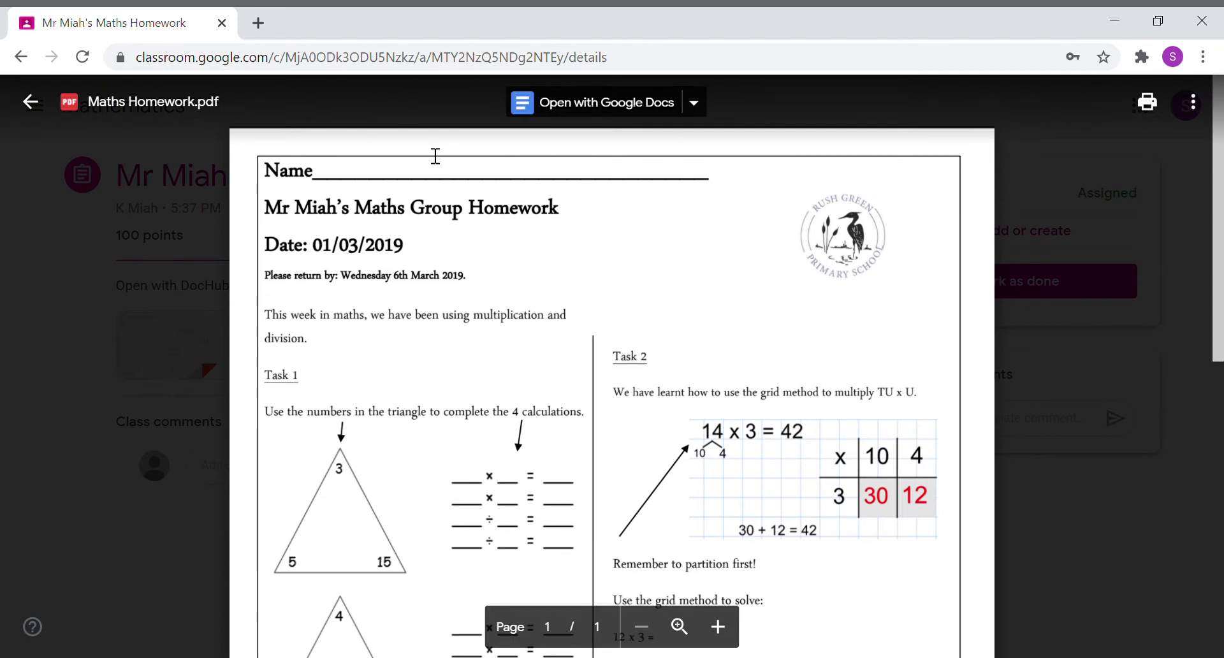
click(694, 103)
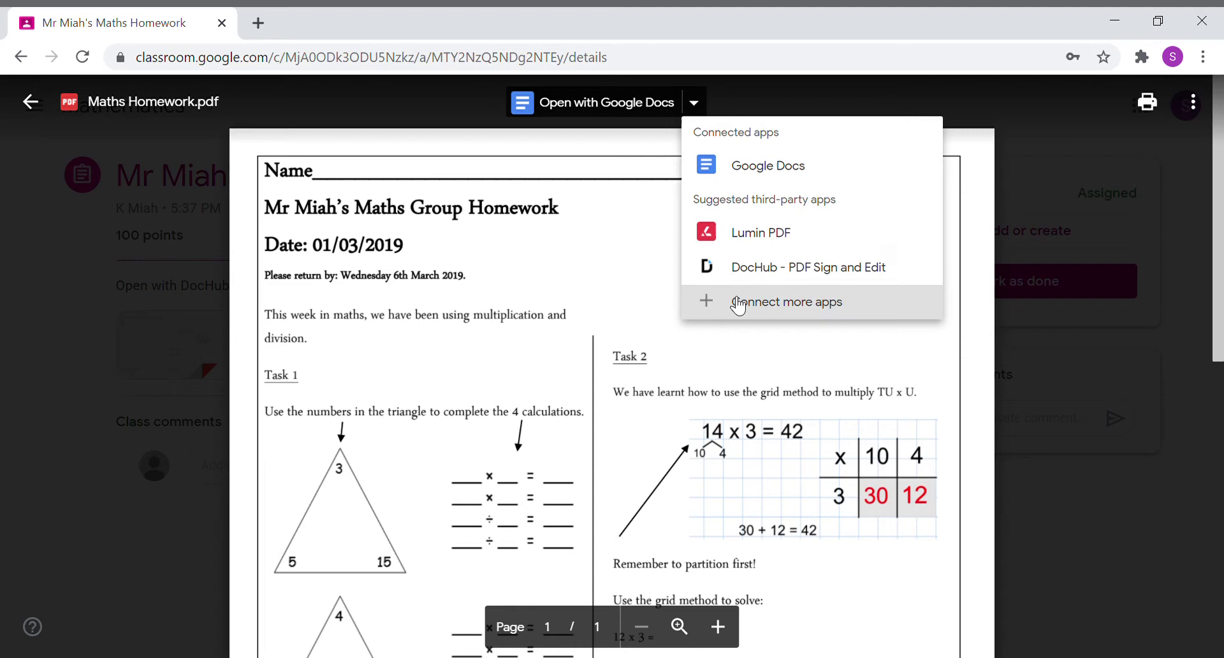
click(714, 311)
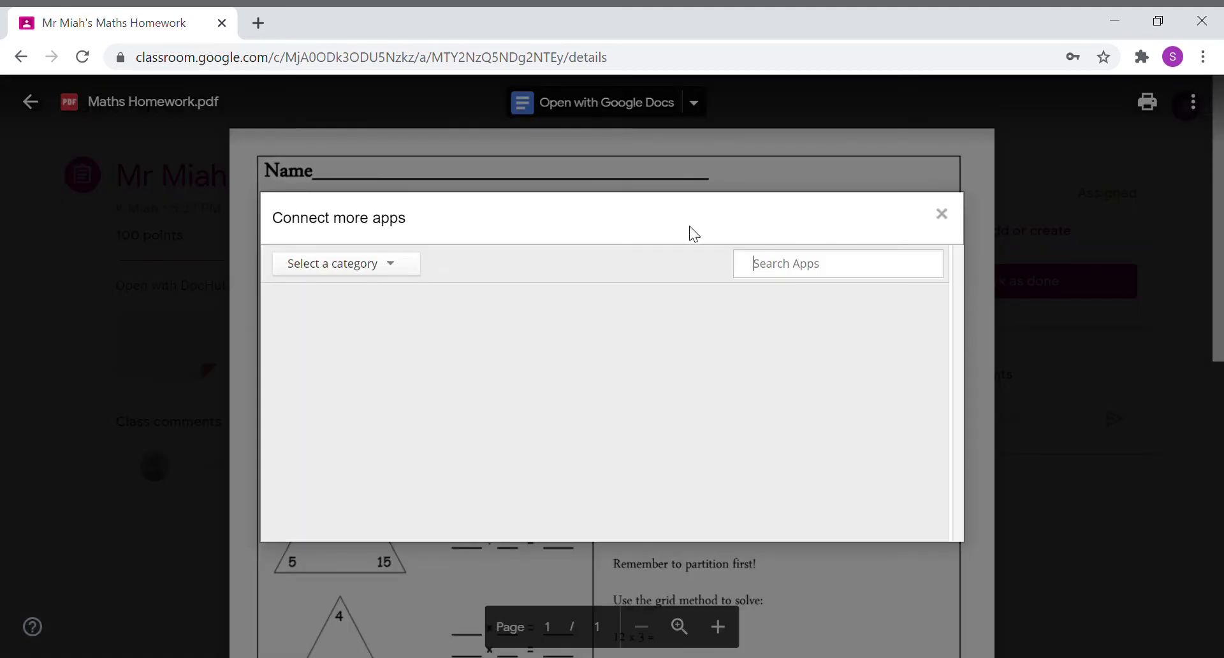
click(801, 264)
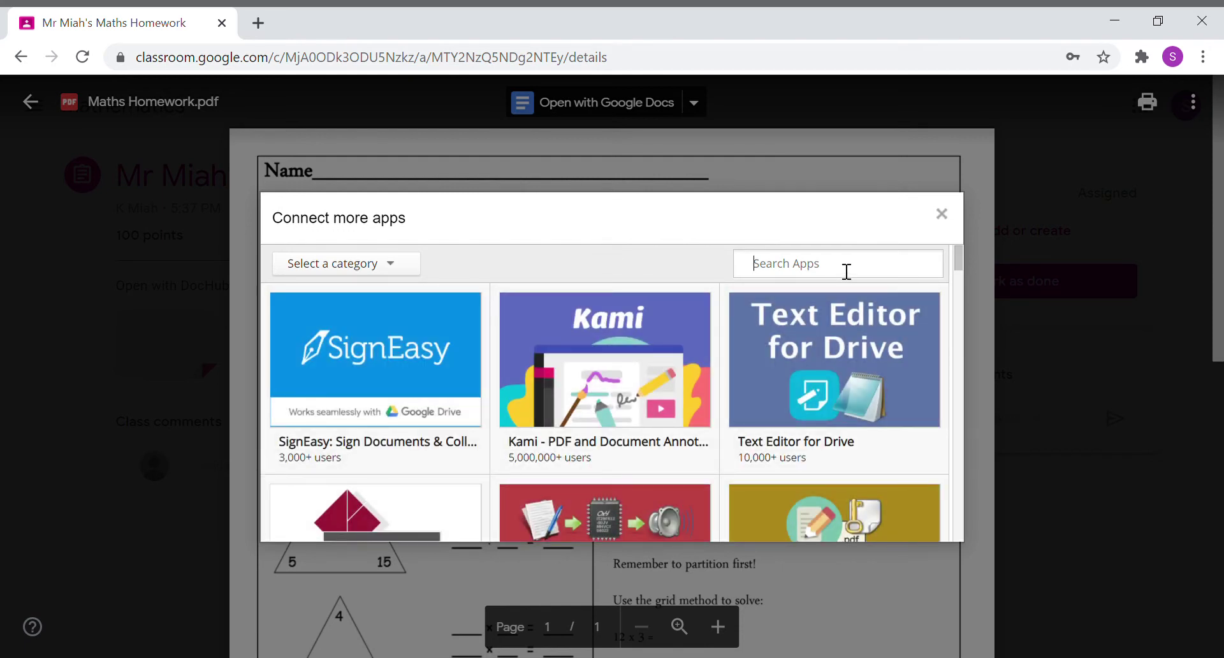
text(dochub)
key(Return)
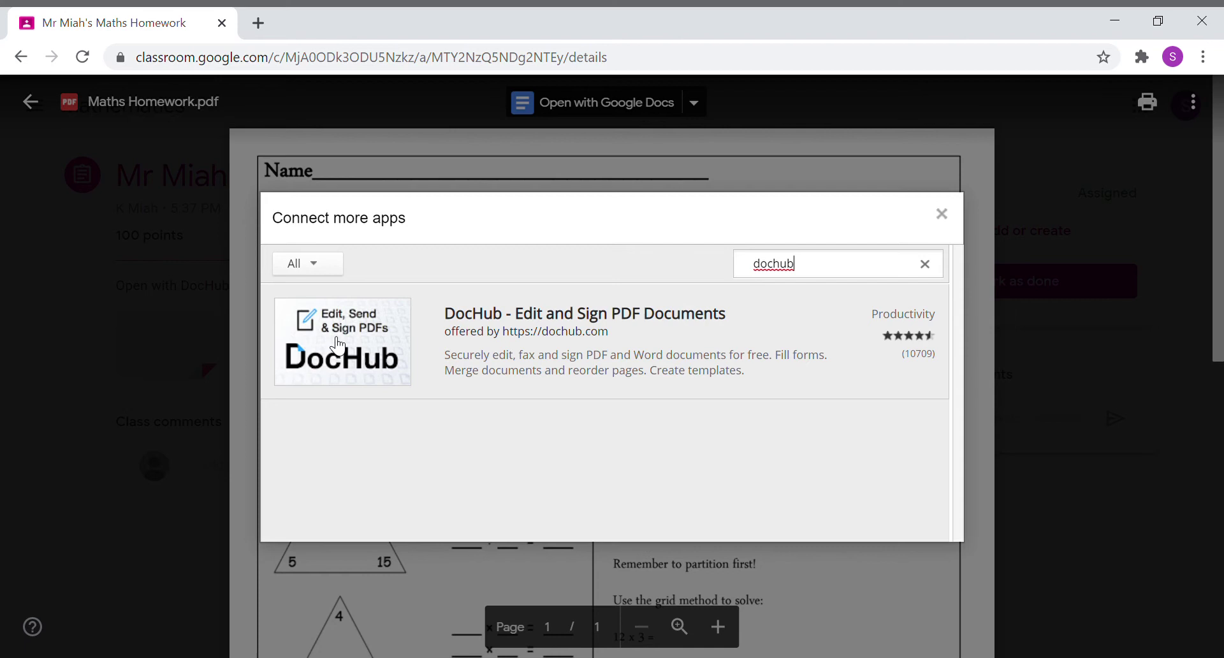
click(338, 345)
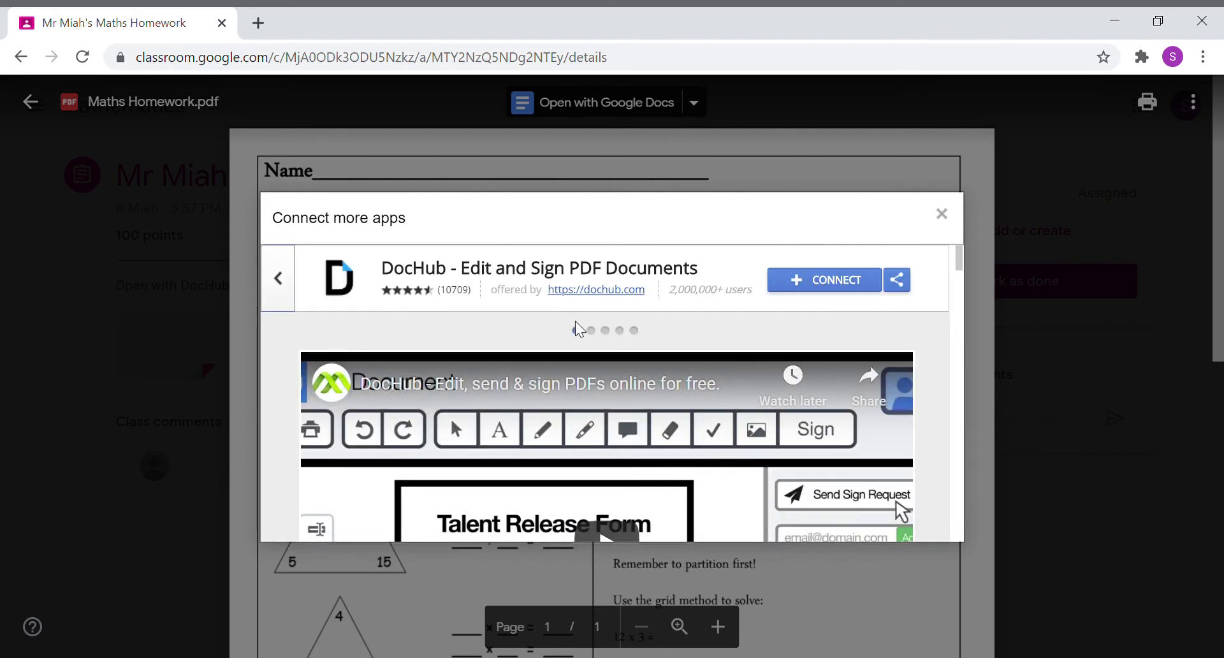
click(797, 283)
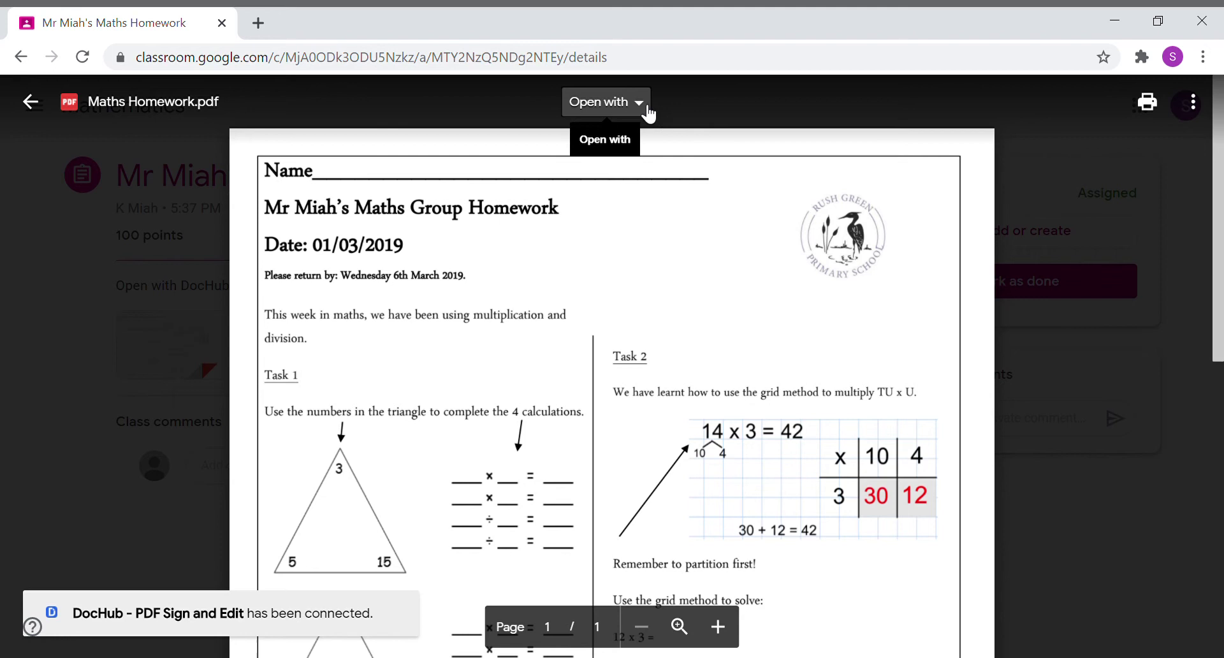
Step: Open the homework PDF with DocHub, signing in with the student's Google account and allowing the requested Google Drive permissions
click(647, 105)
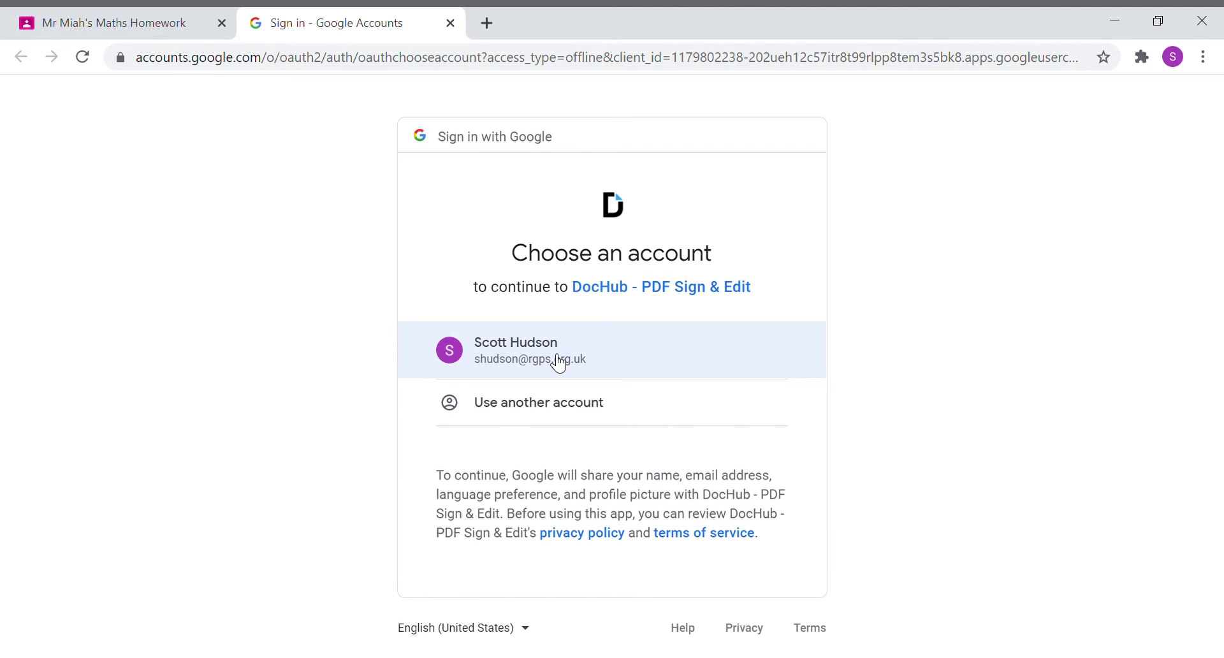
click(558, 362)
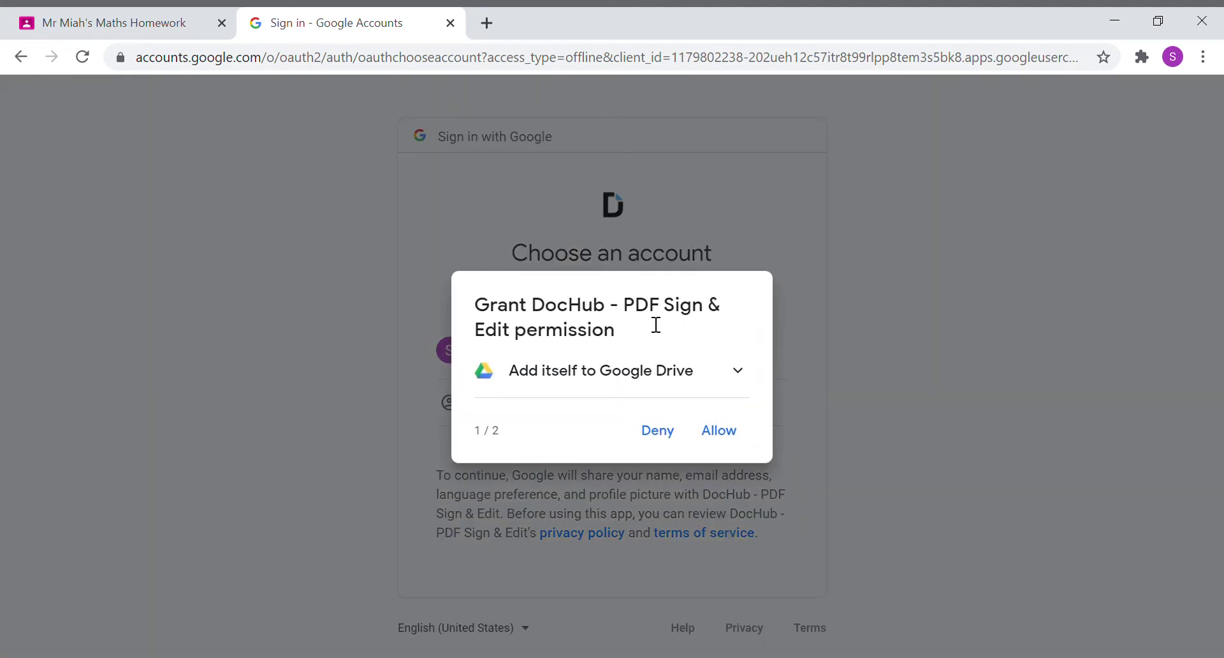
click(723, 436)
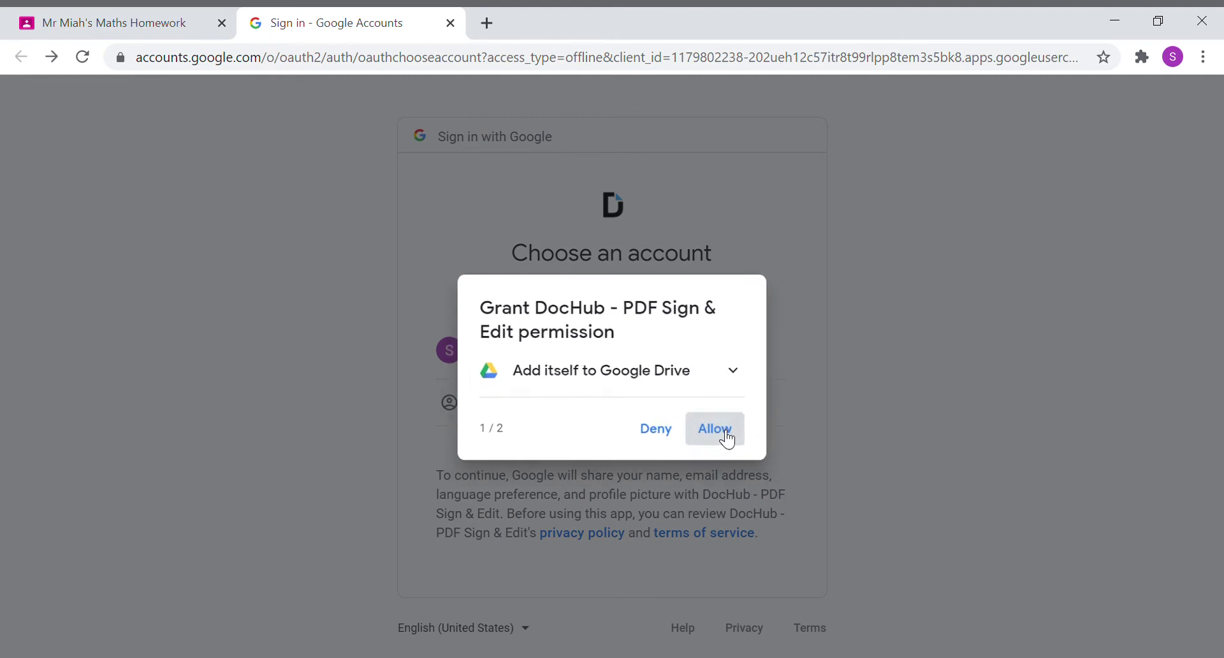
click(720, 472)
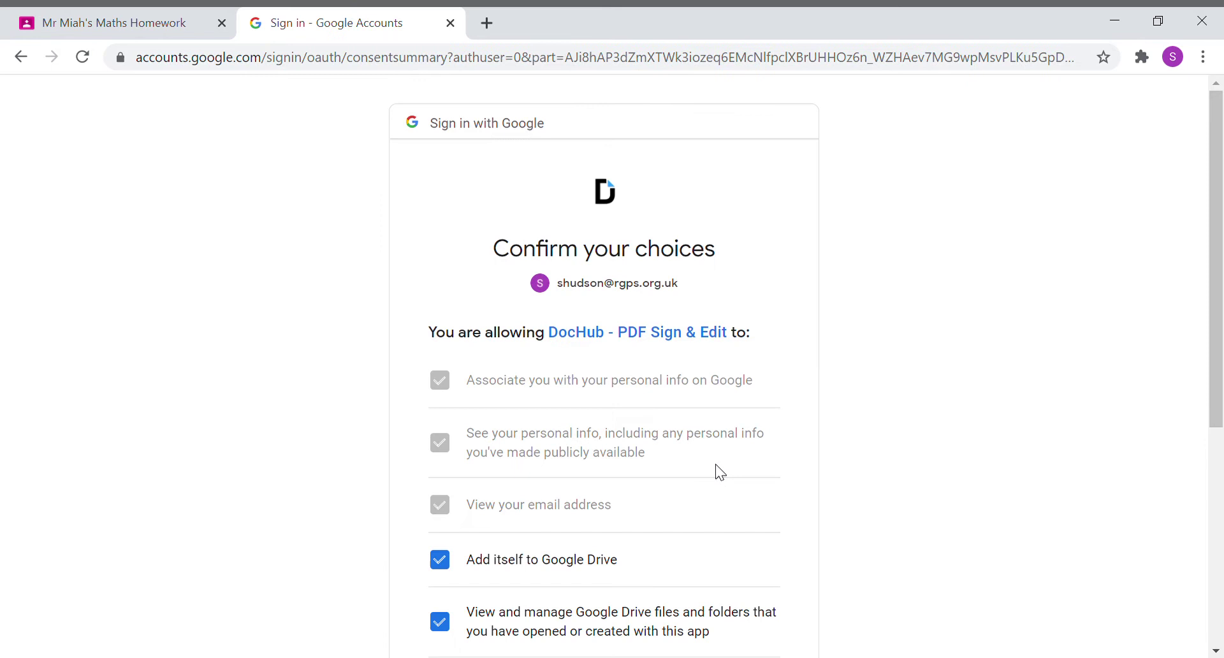
scroll(823, 407, down, 5)
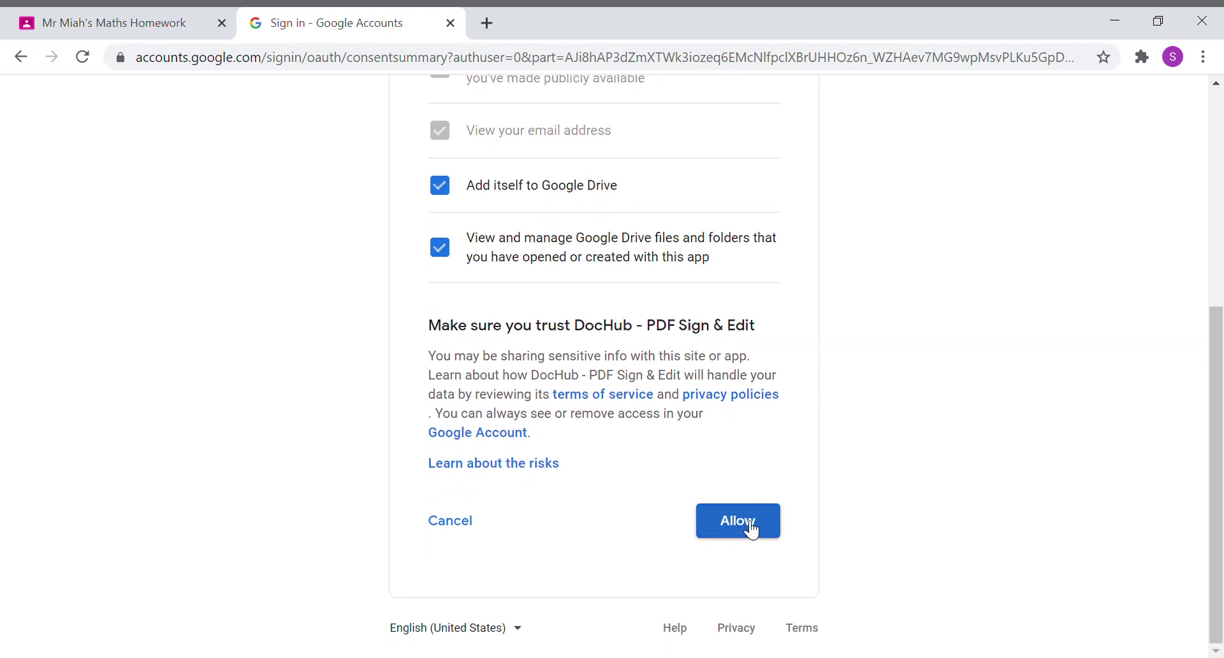
click(752, 530)
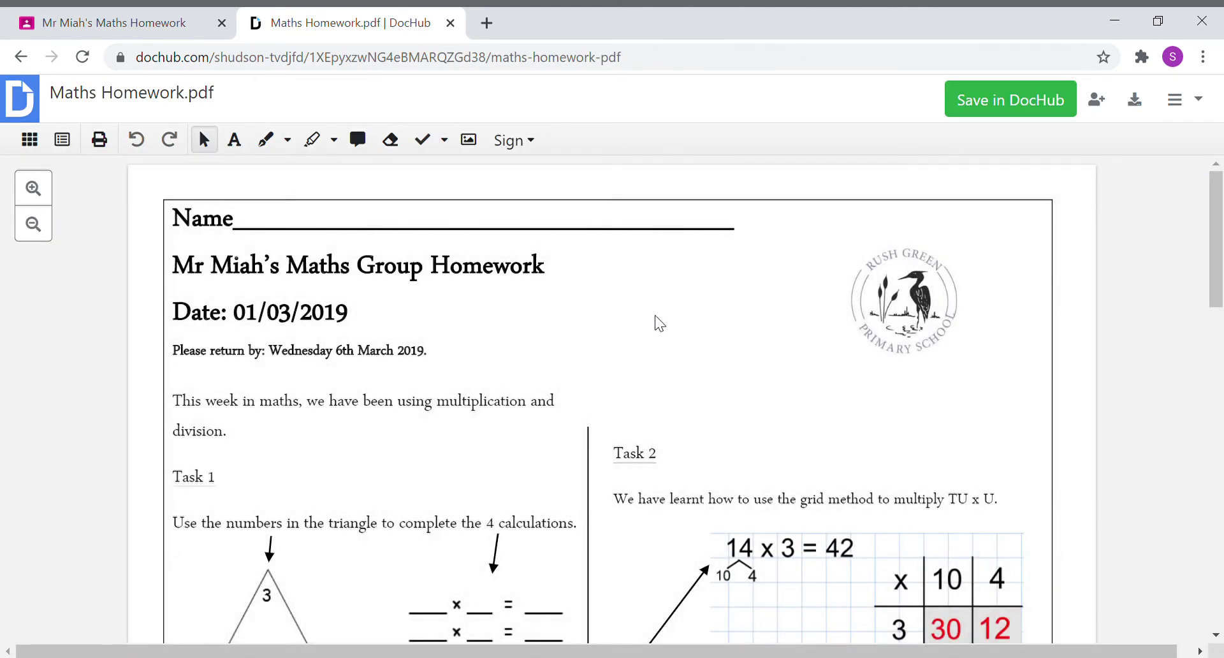
Step: Handwrite 3 × 5 = 15 with the Draw Freehand tool on the first calculation line of Task 1
scroll(659, 322, down, 5)
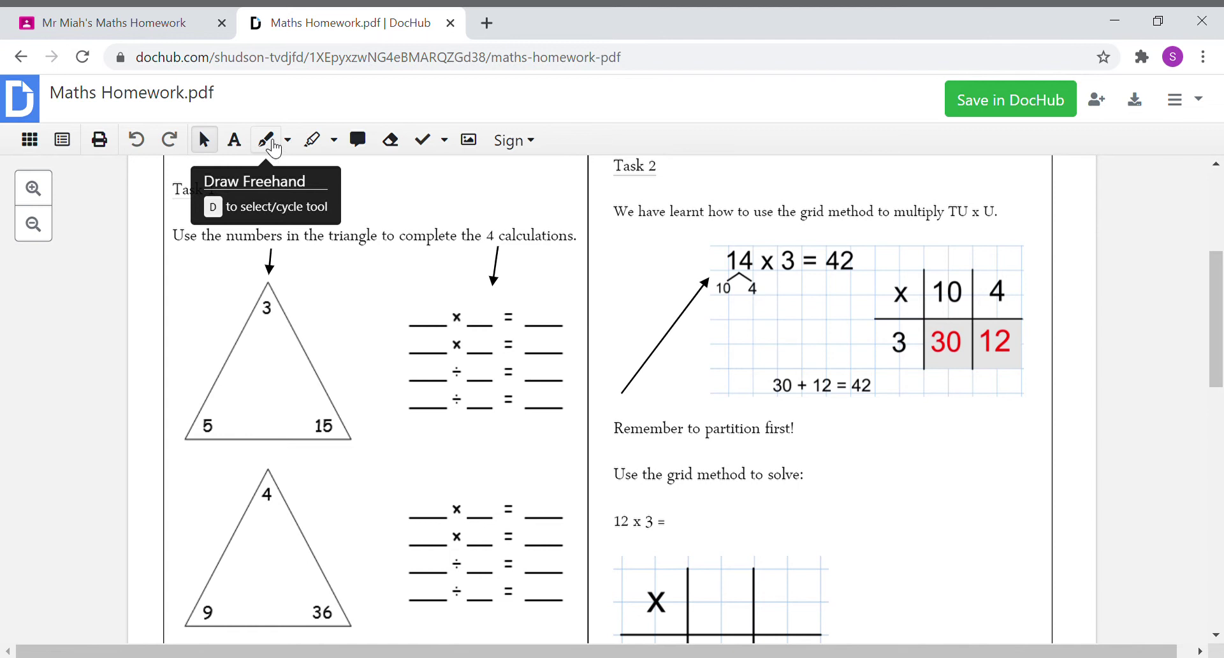
click(274, 148)
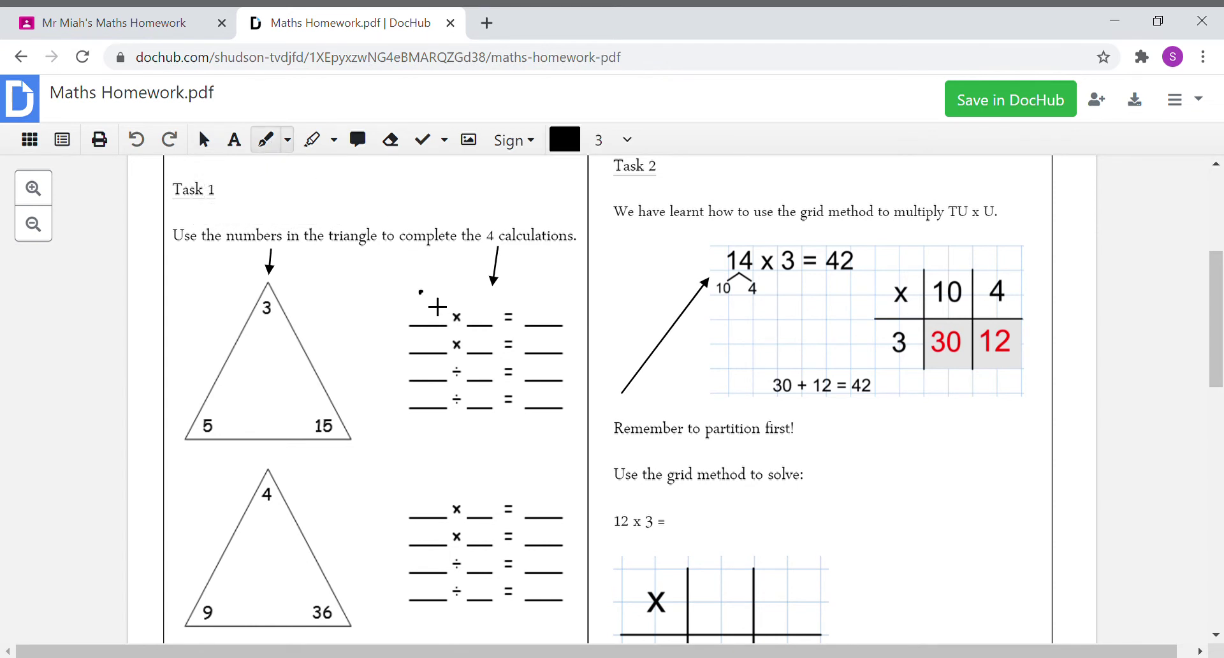
drag(437, 306, 431, 331)
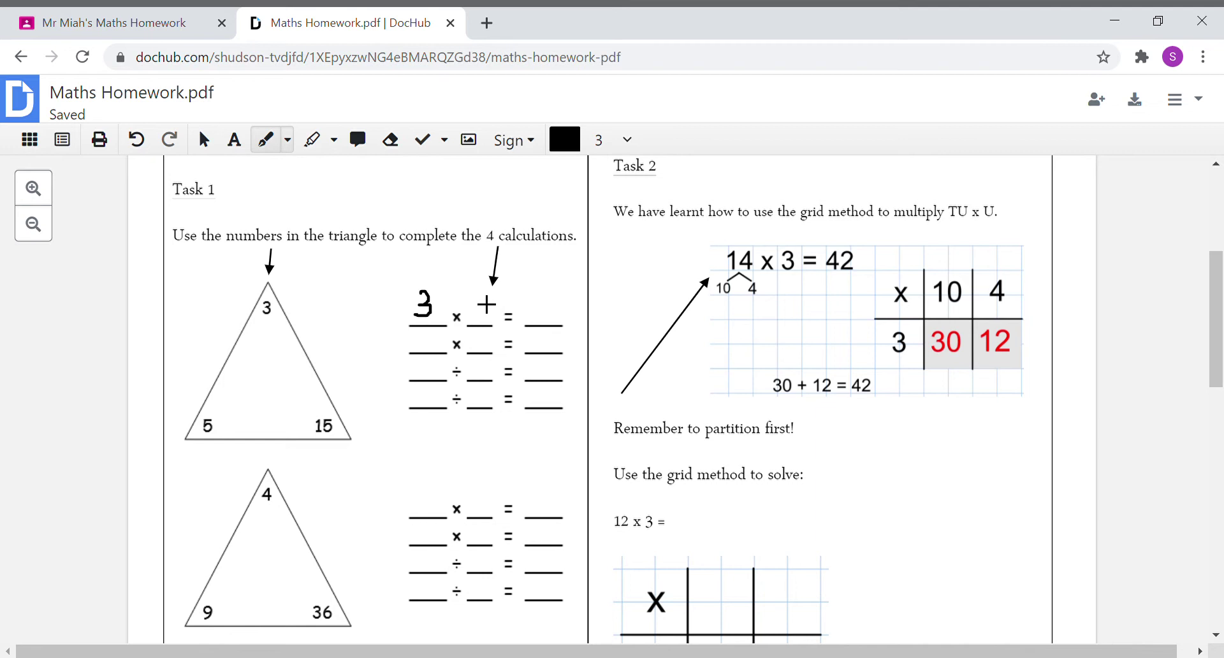
mouse_move(470, 291)
mouse_down()
mouse_move(480, 308)
mouse_move(470, 317)
mouse_up()
drag(526, 292, 527, 315)
drag(536, 291, 527, 316)
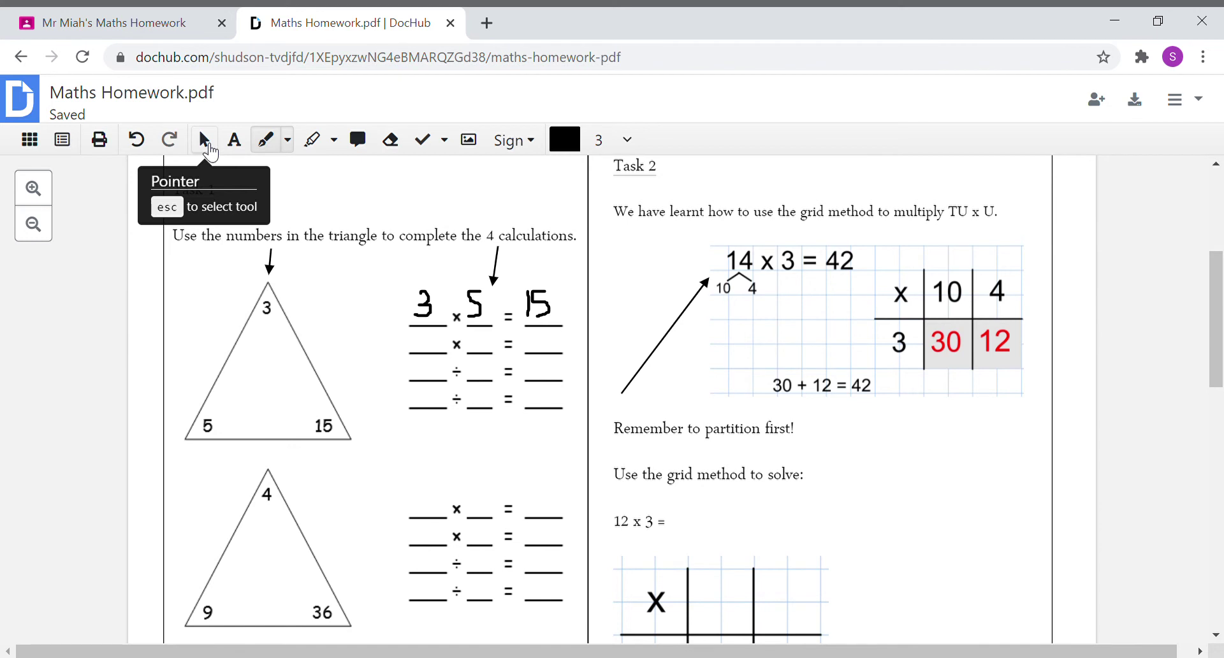
Step: Delete the handwritten 3, 5 and 15 from the first calculation line of Task 1
click(210, 152)
click(426, 308)
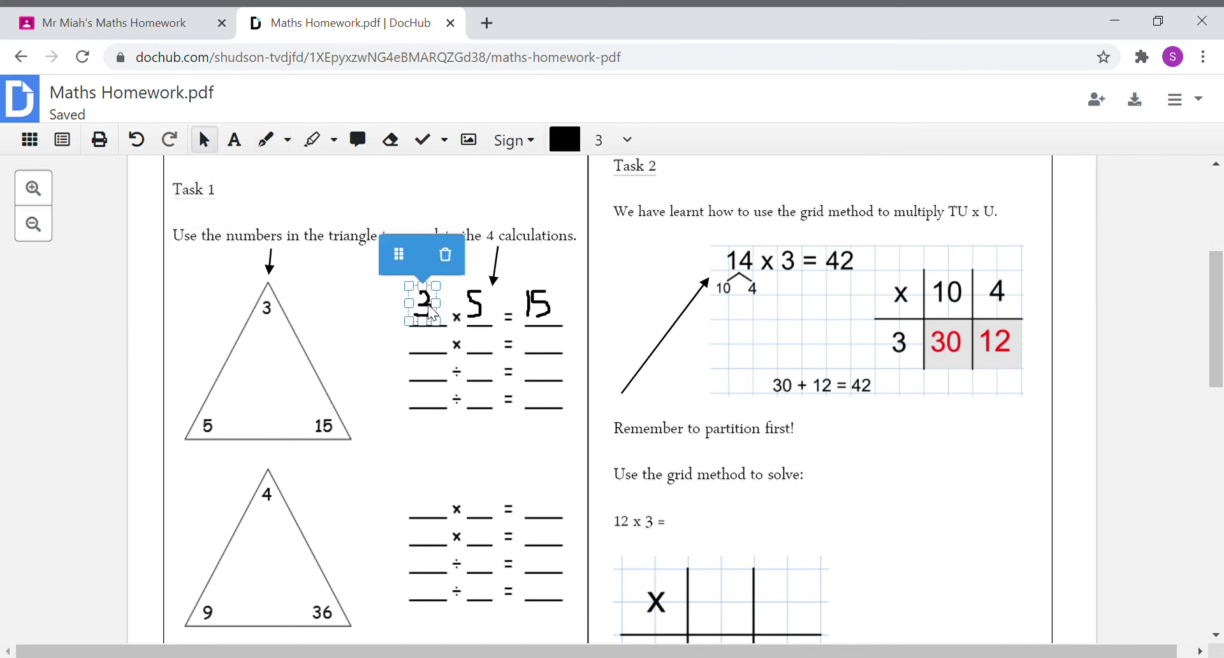
drag(431, 314, 428, 310)
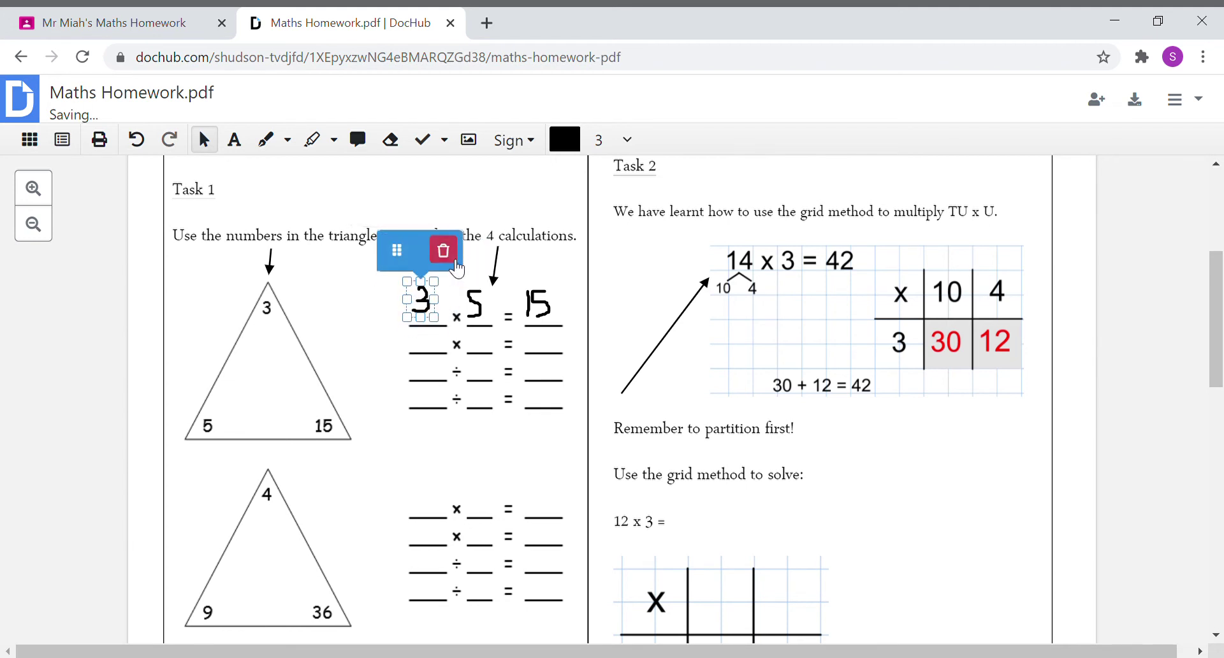
click(442, 254)
click(475, 304)
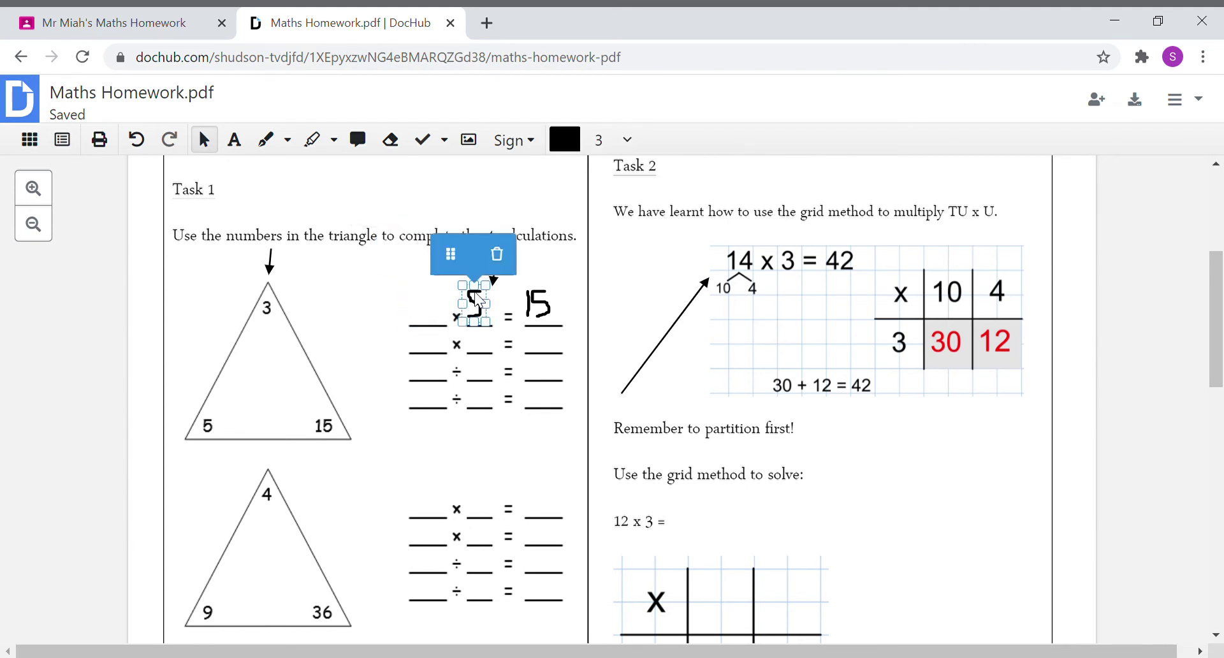
click(494, 255)
click(542, 313)
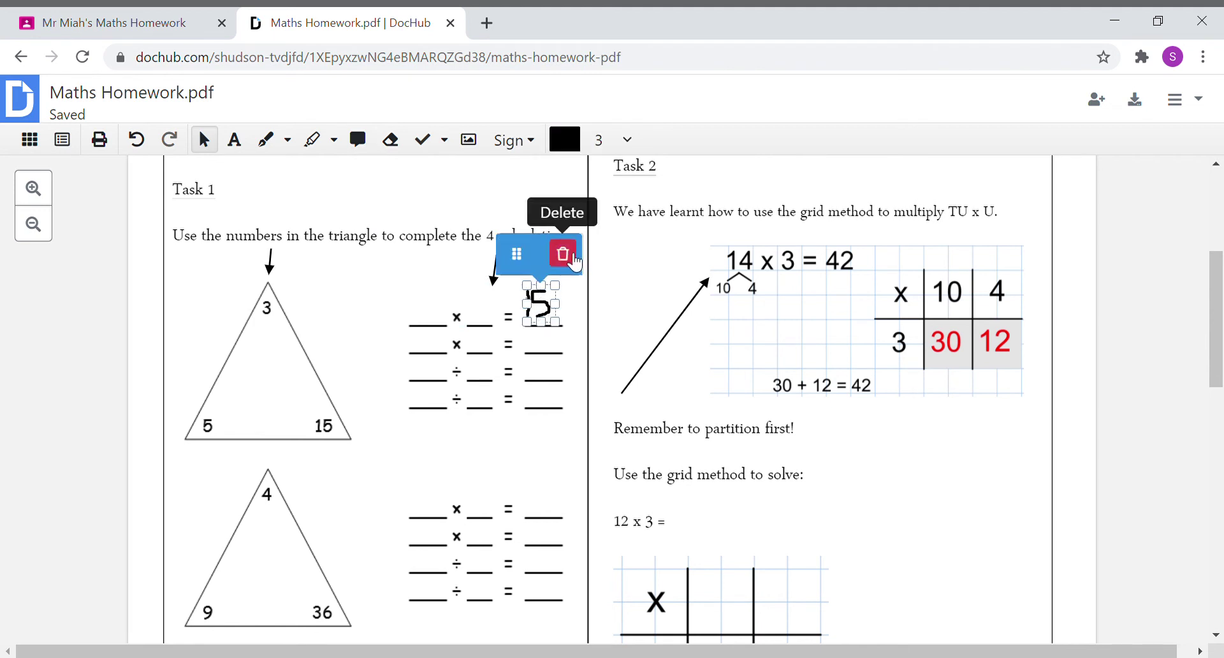
click(562, 255)
click(533, 306)
click(550, 255)
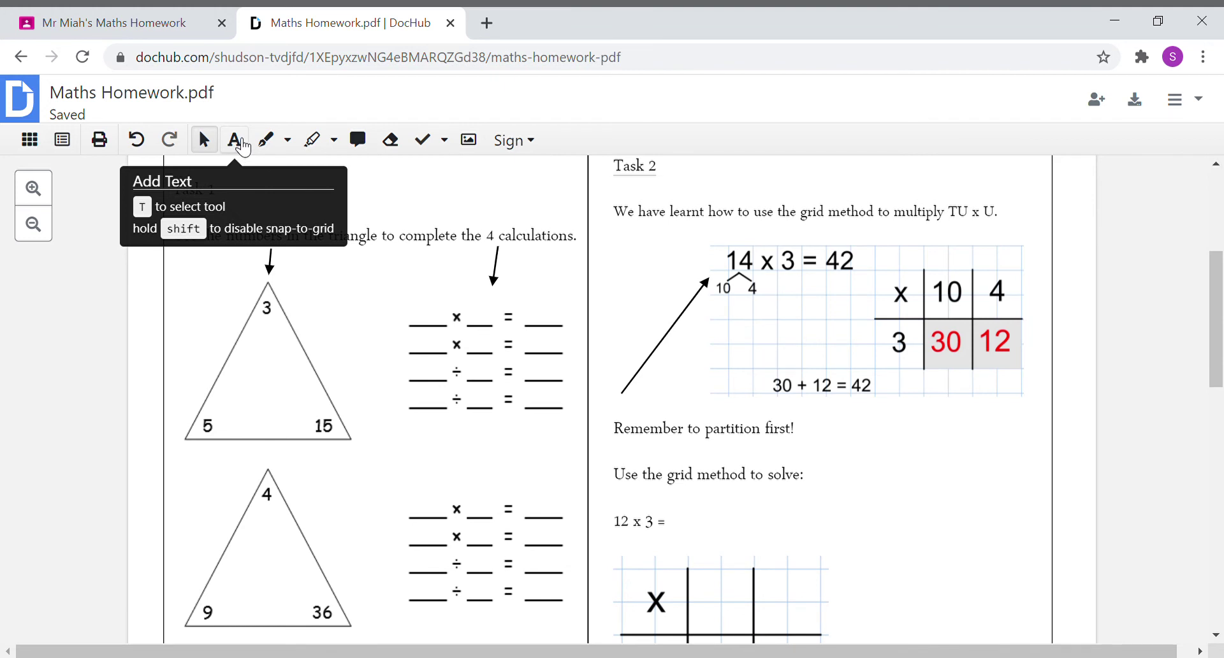
Step: Add 3, 5 and 15 as separate text entries in the three blanks of Task 1's first calculation
click(242, 147)
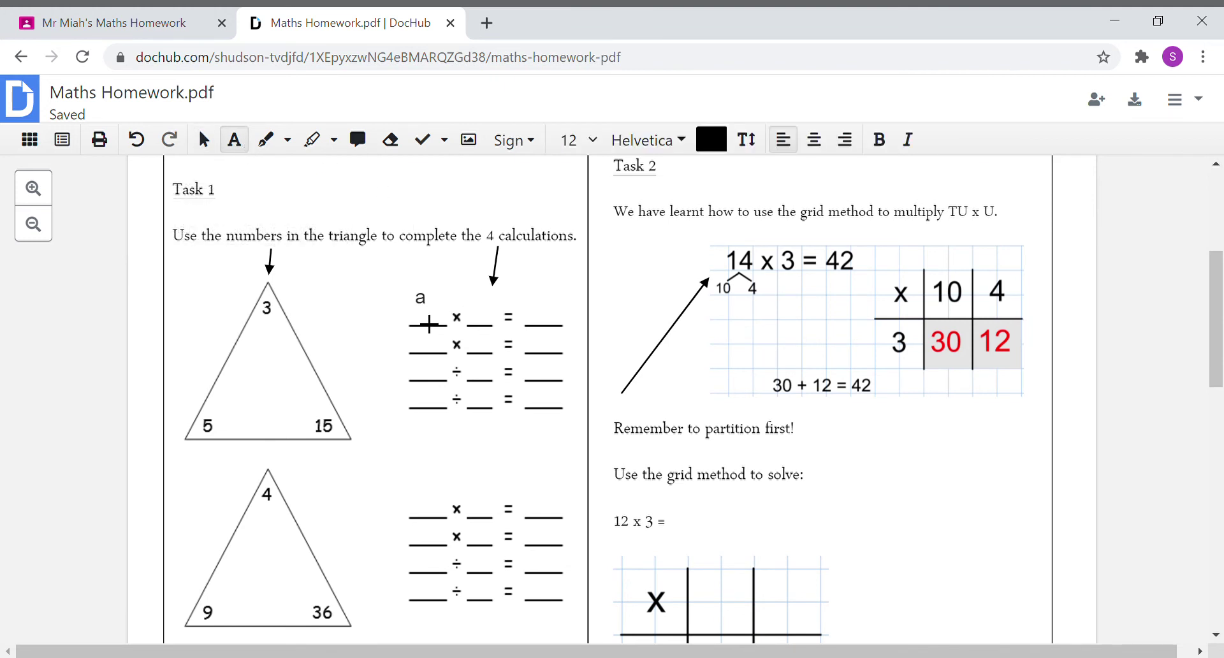
click(430, 327)
text(3)
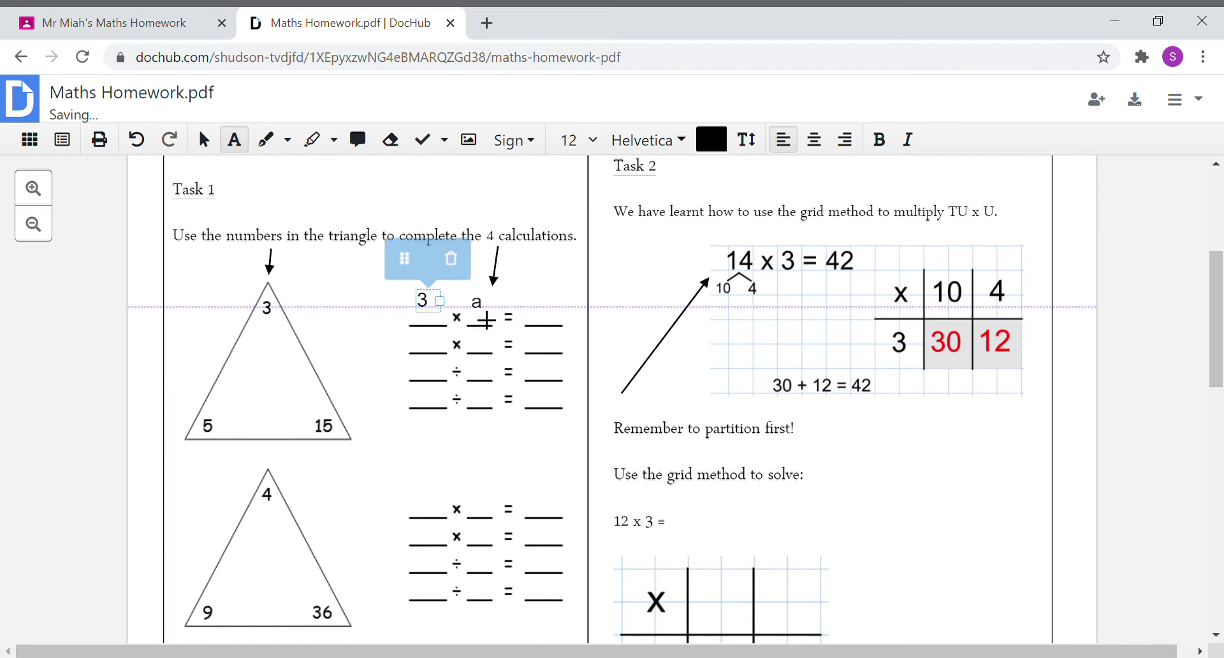
click(483, 316)
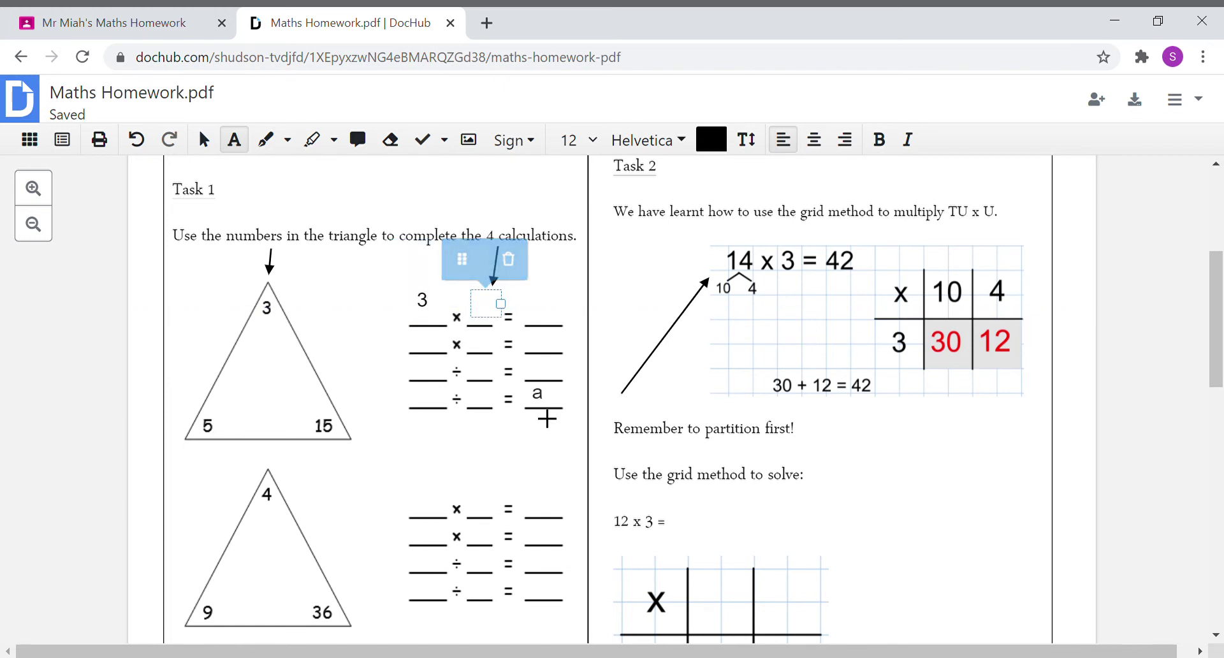
text(5)
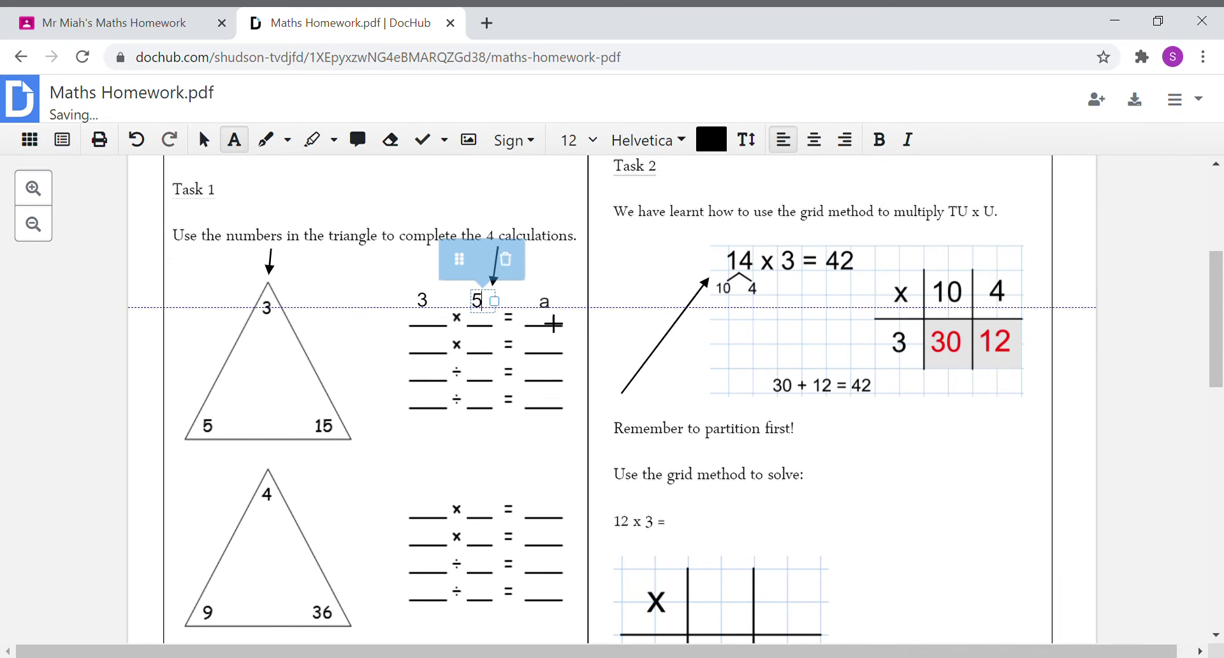
click(547, 318)
text(15)
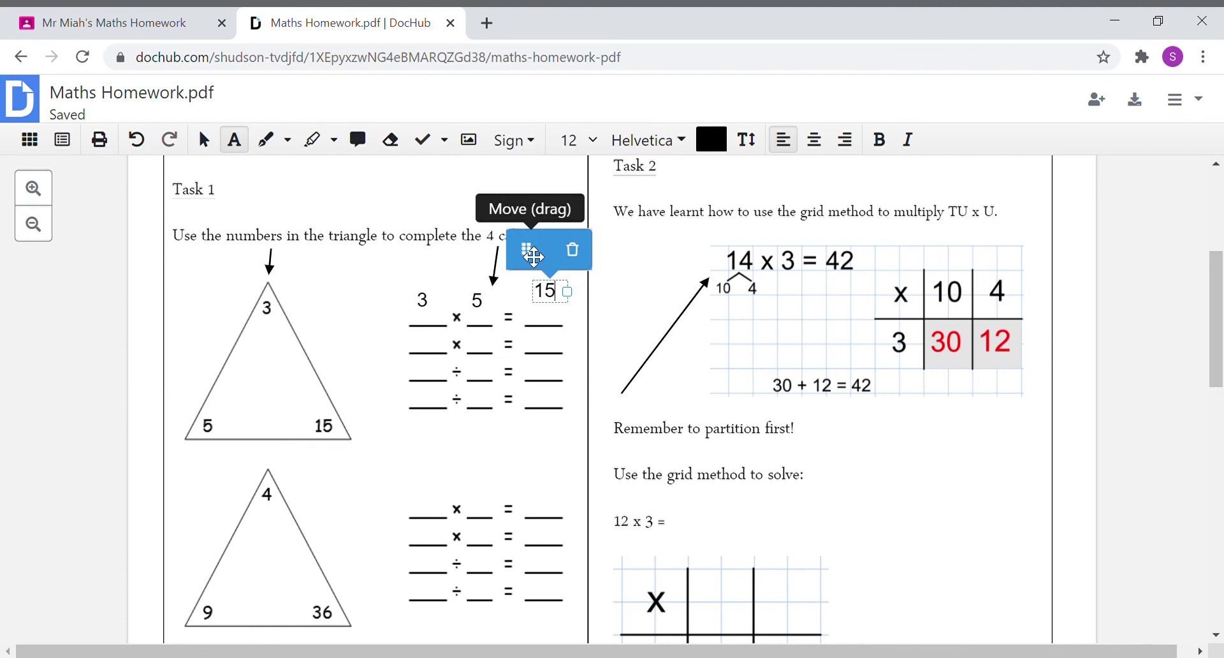
Step: Move the text entries 15, 5 and 3 down so they sit on the first calculation's answer lines
drag(533, 255, 339, 282)
click(480, 303)
click(423, 299)
click(371, 266)
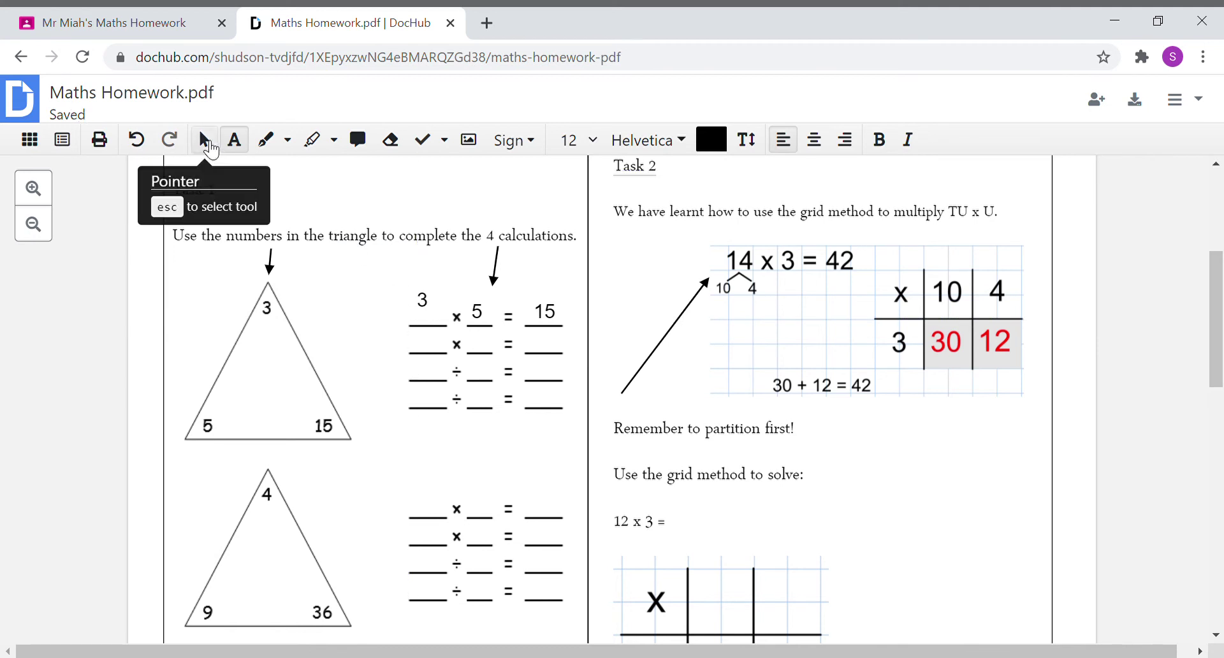
click(204, 140)
click(424, 298)
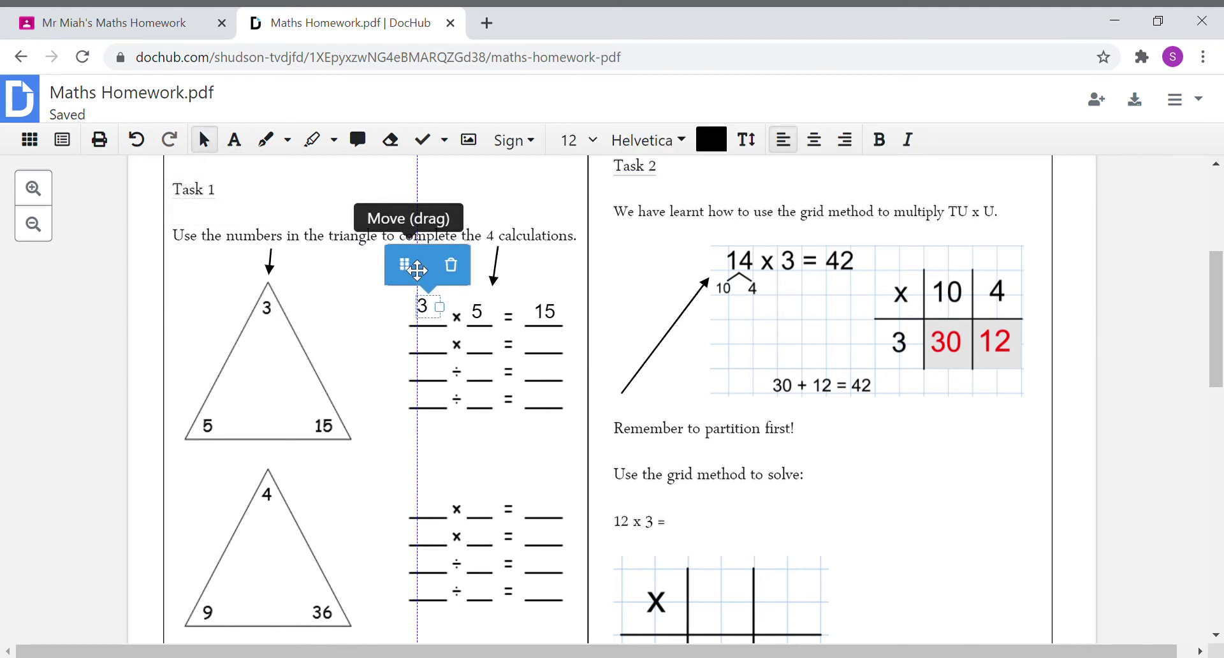
click(593, 348)
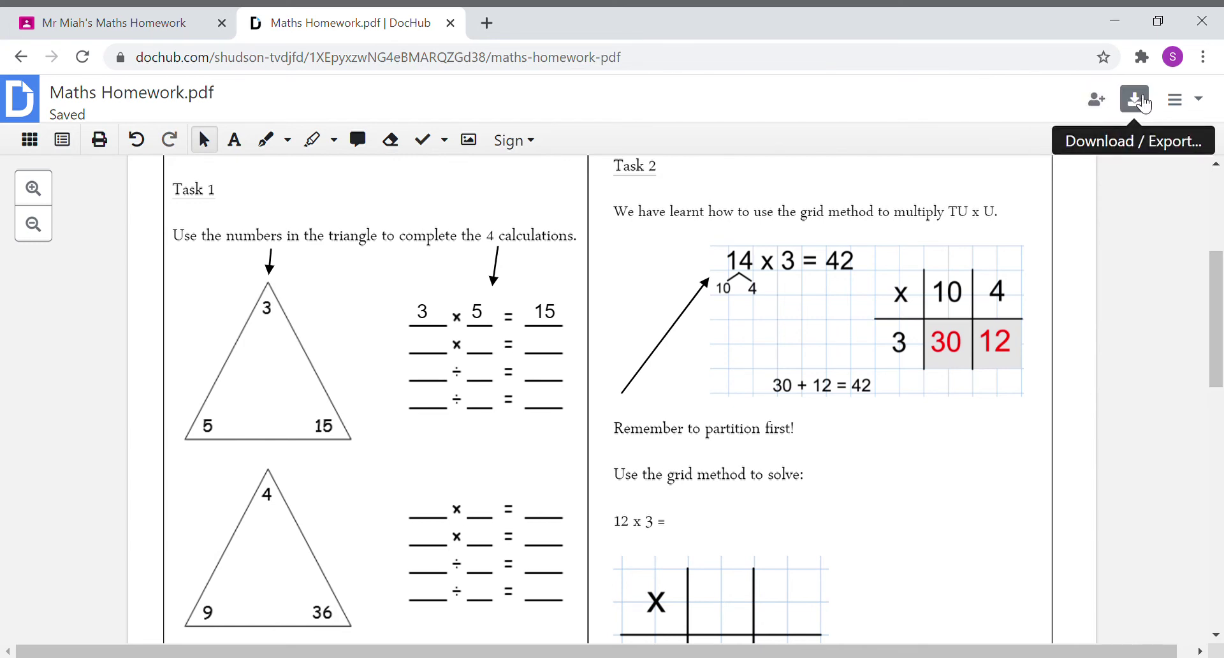
Step: Export the completed PDF to Google Drive, putting the student's first name in possessive form before Maths Homework.pdf in the file name
click(1135, 99)
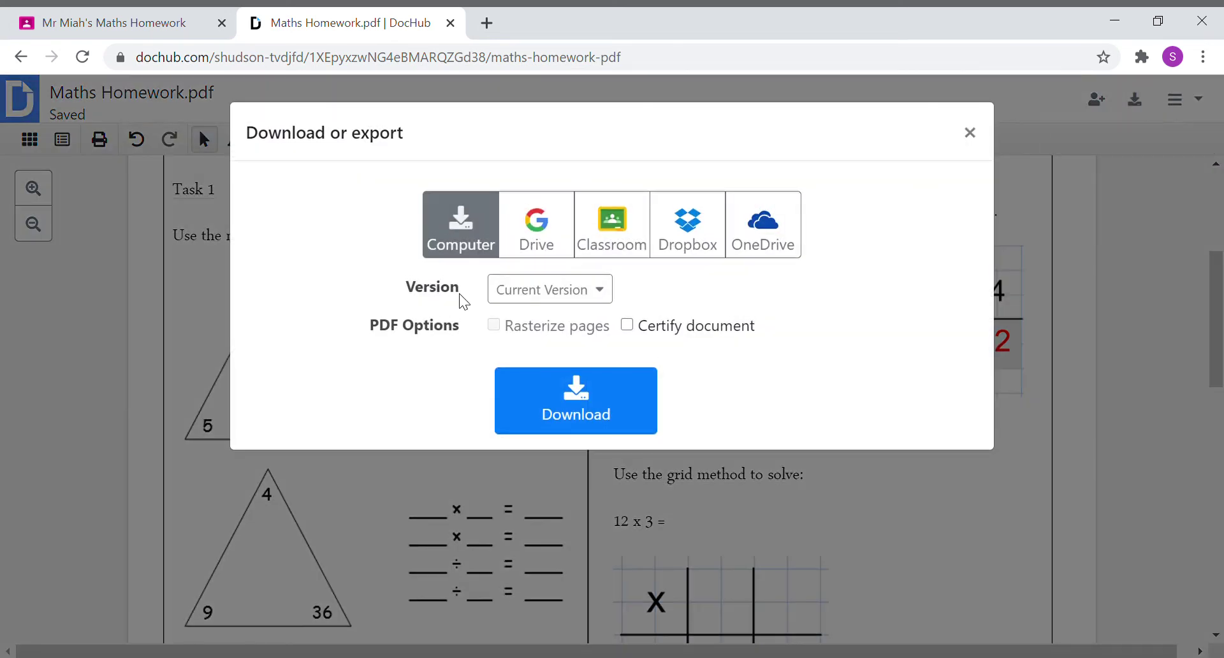
click(541, 244)
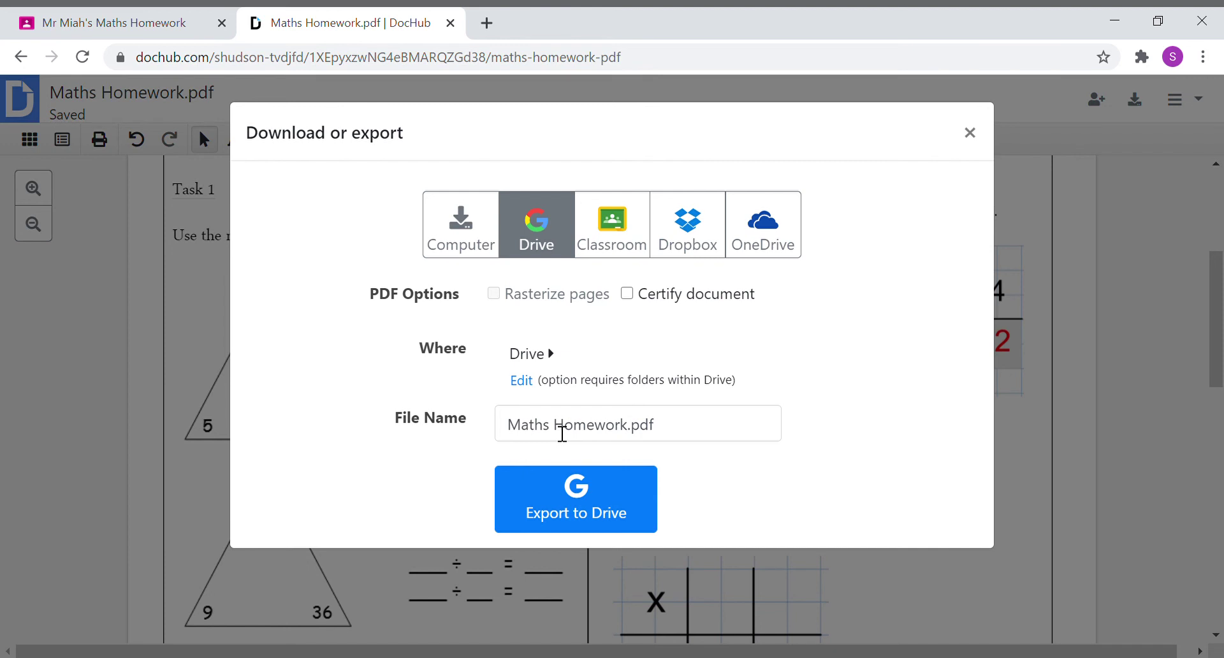
drag(555, 434, 448, 434)
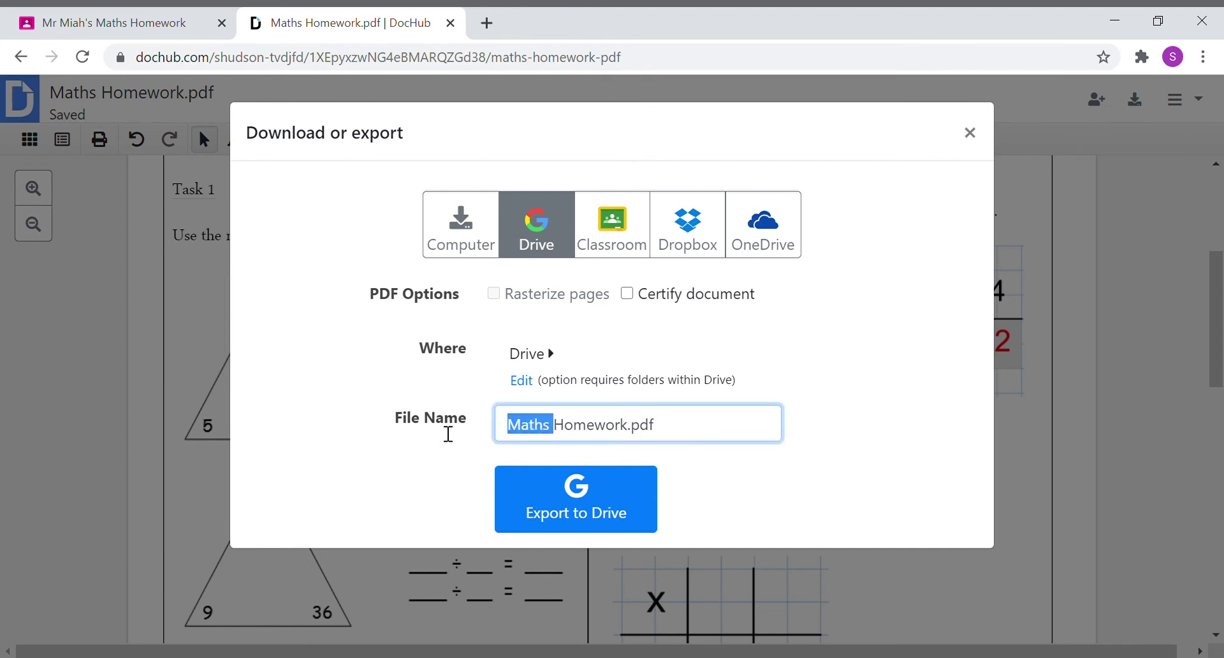
text(Scot)
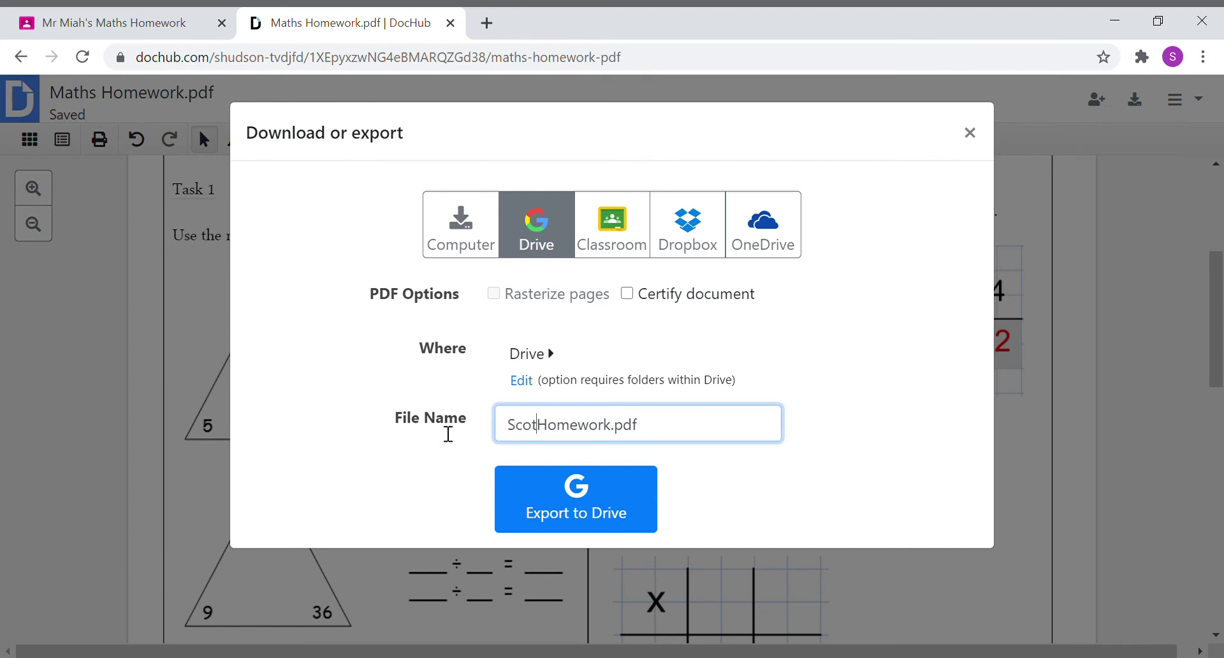
text('s)
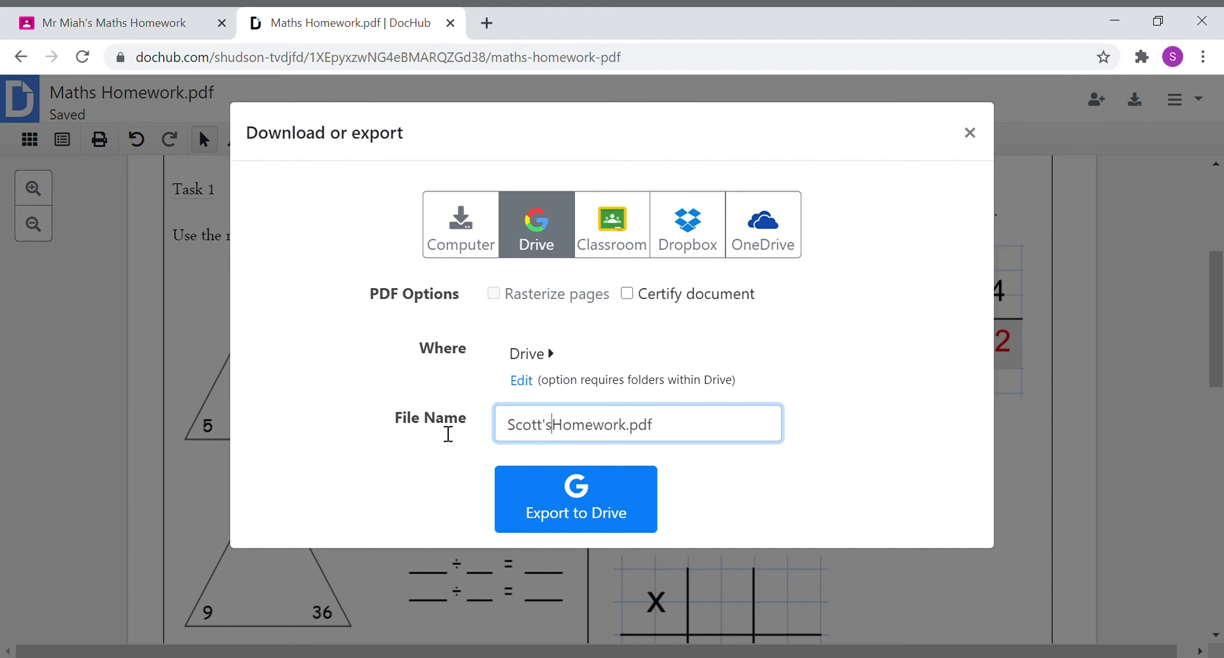
text( Maths)
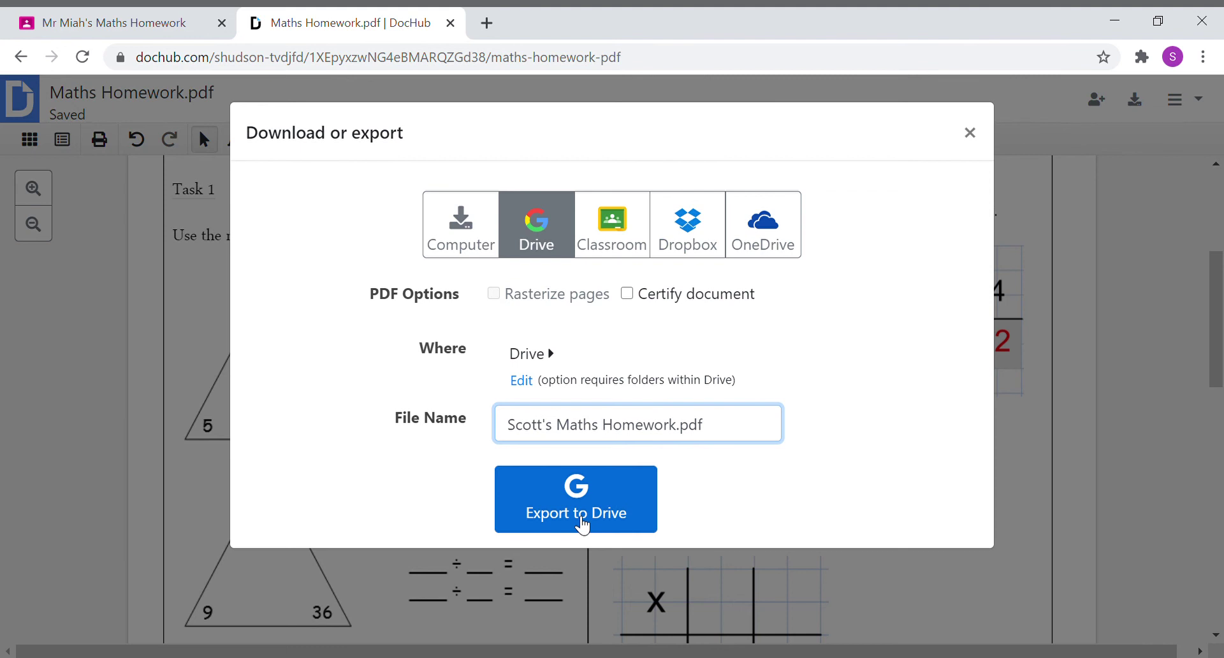
click(582, 526)
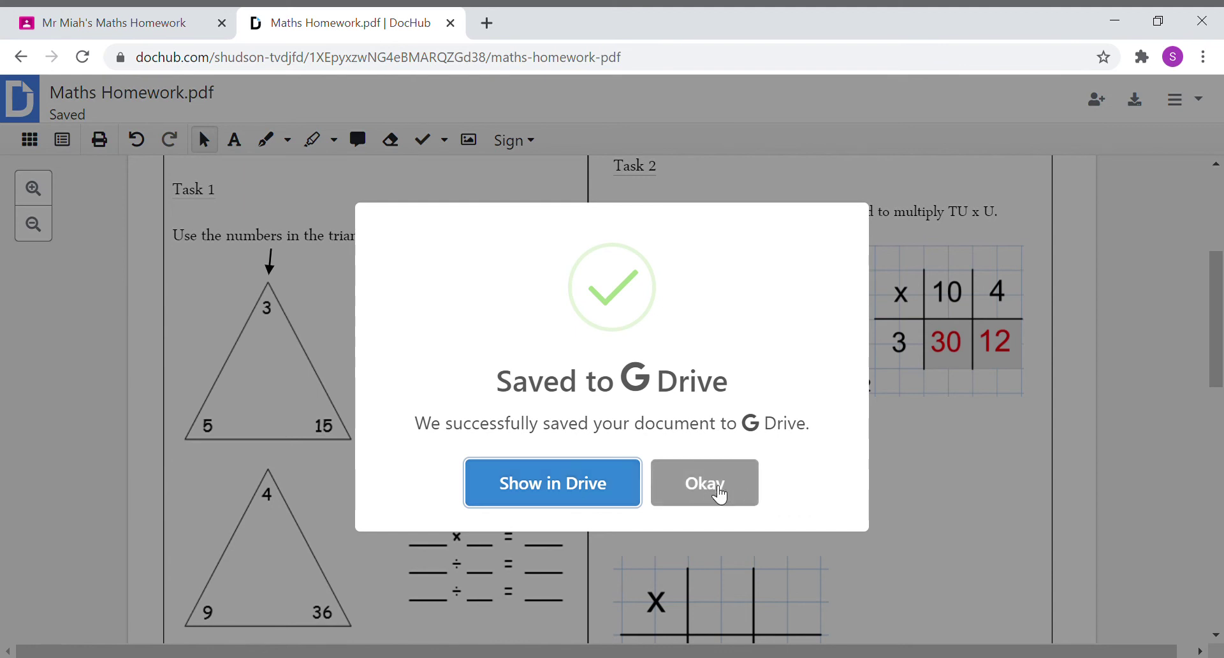
click(720, 496)
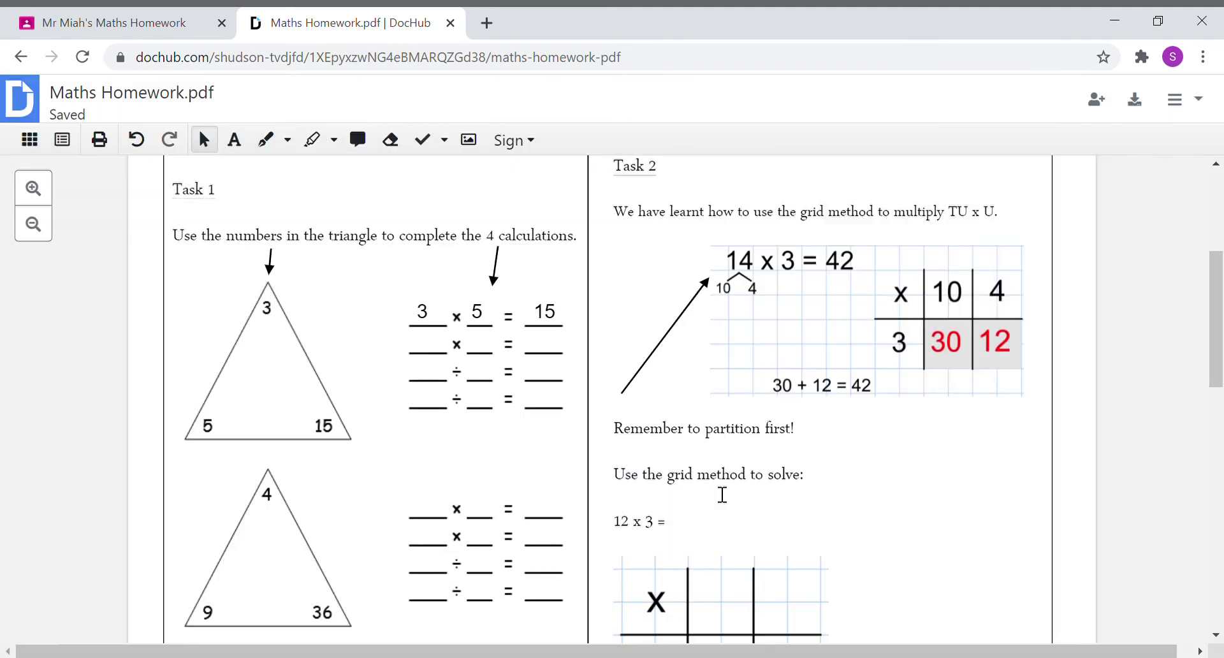
Step: Close the DocHub document and the original PDF's preview to return to the Google Classroom assignment page
click(450, 24)
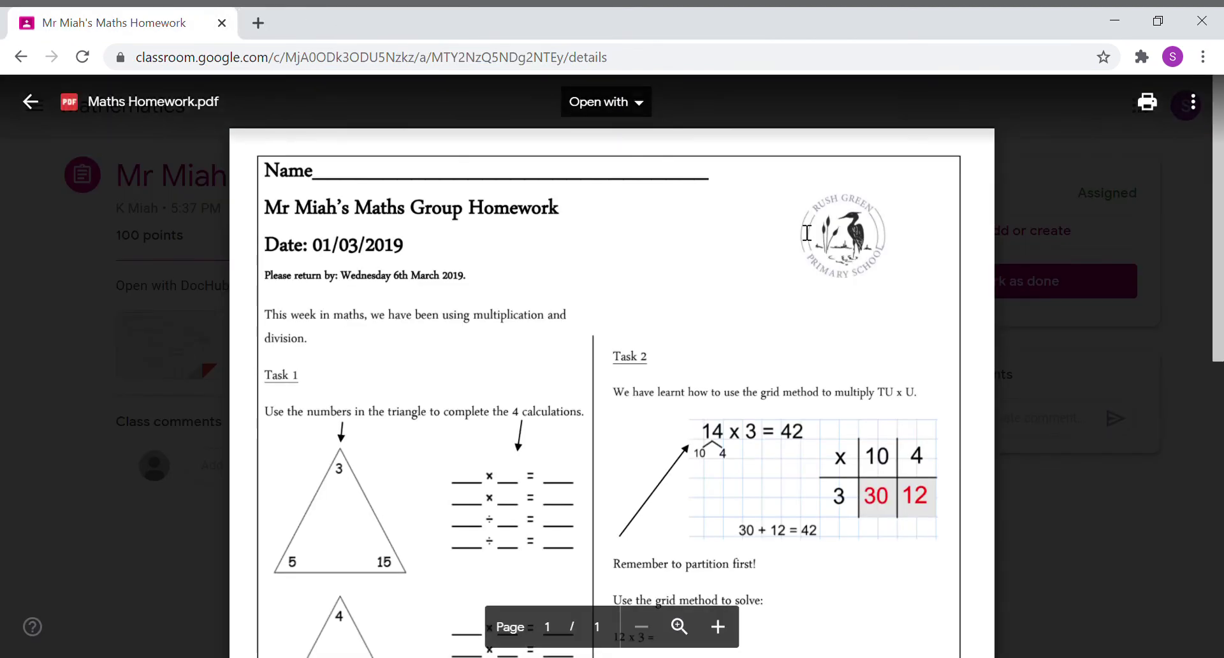
double_click(543, 314)
click(521, 436)
click(645, 109)
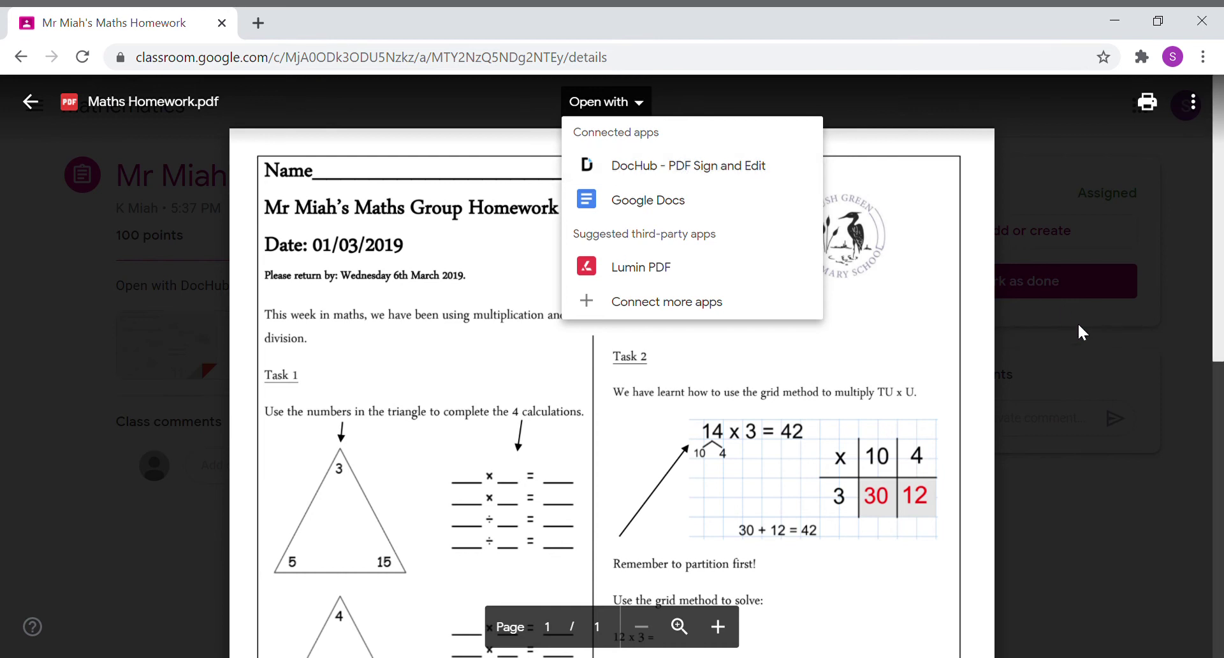
click(1060, 357)
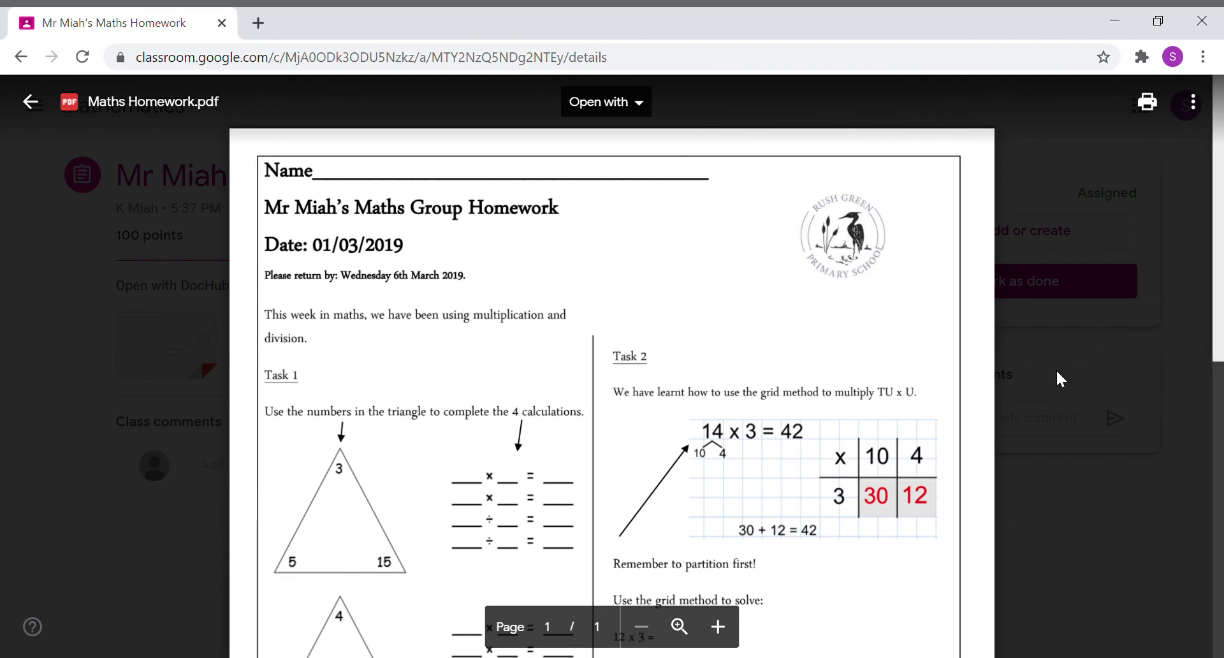
click(1057, 370)
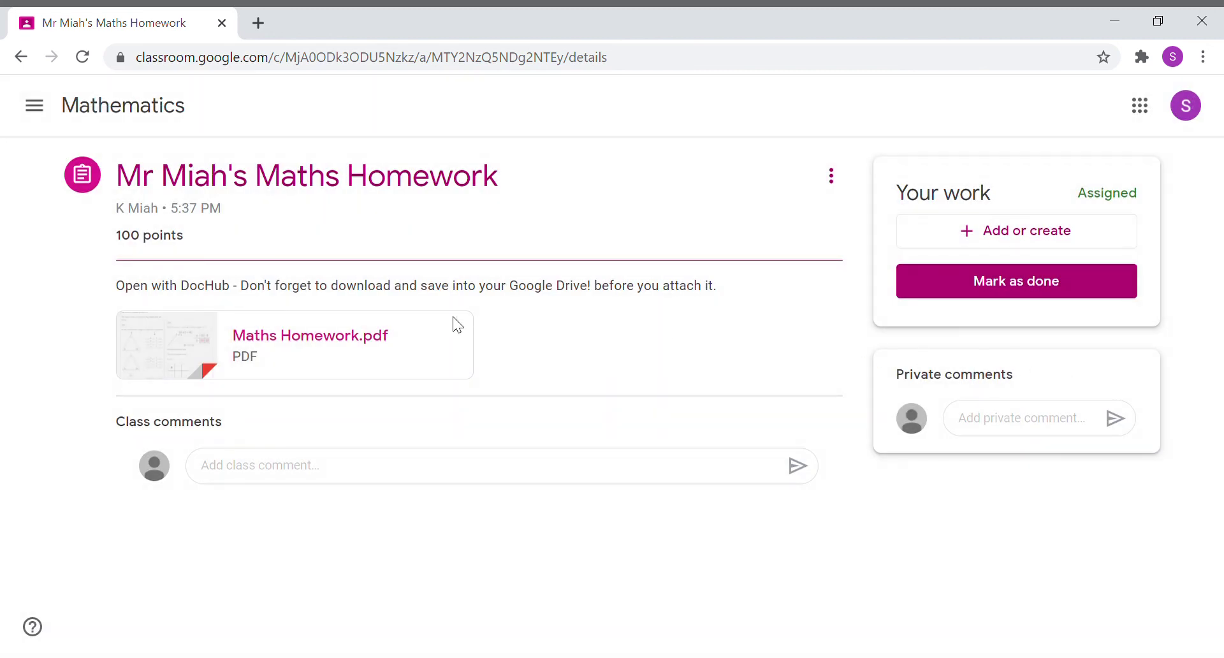
Step: Attach the exported maths homework PDF from Google Drive to the assignment as the student's work
click(985, 237)
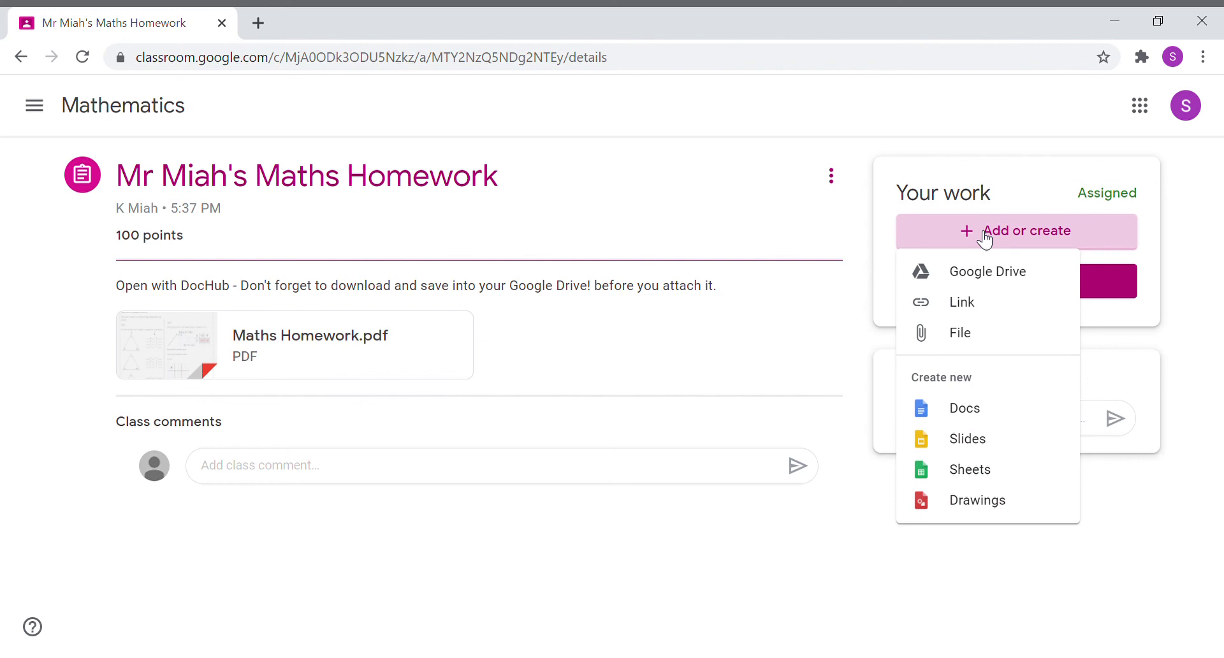
click(1022, 278)
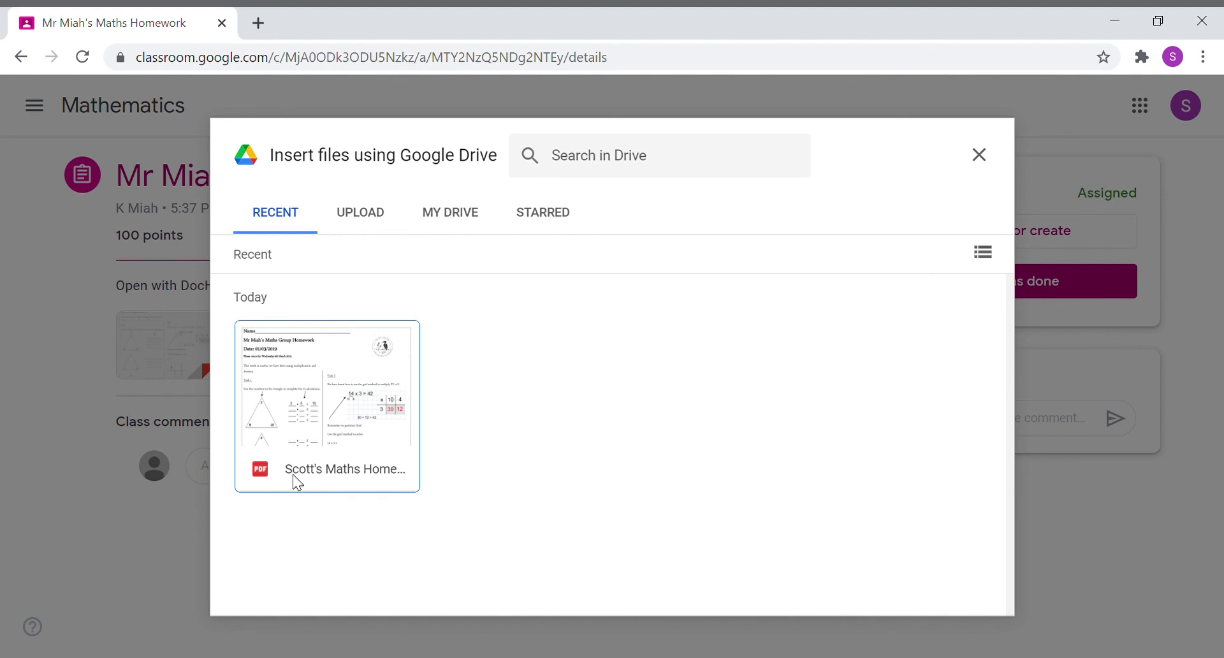
click(319, 392)
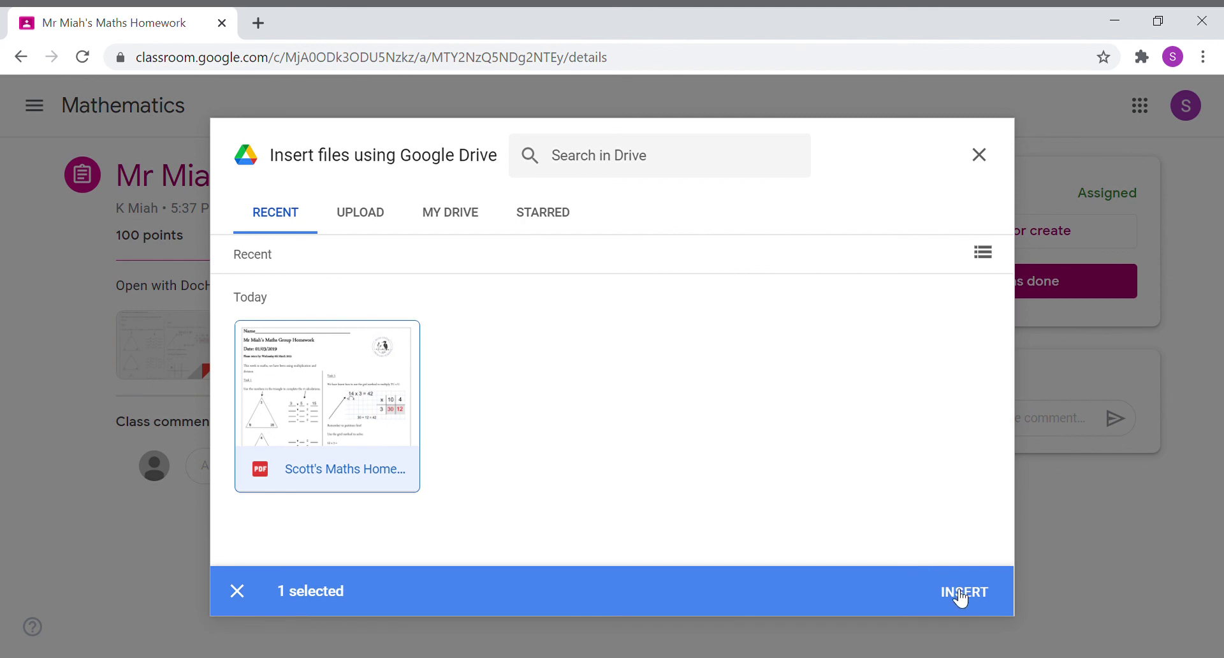
click(963, 599)
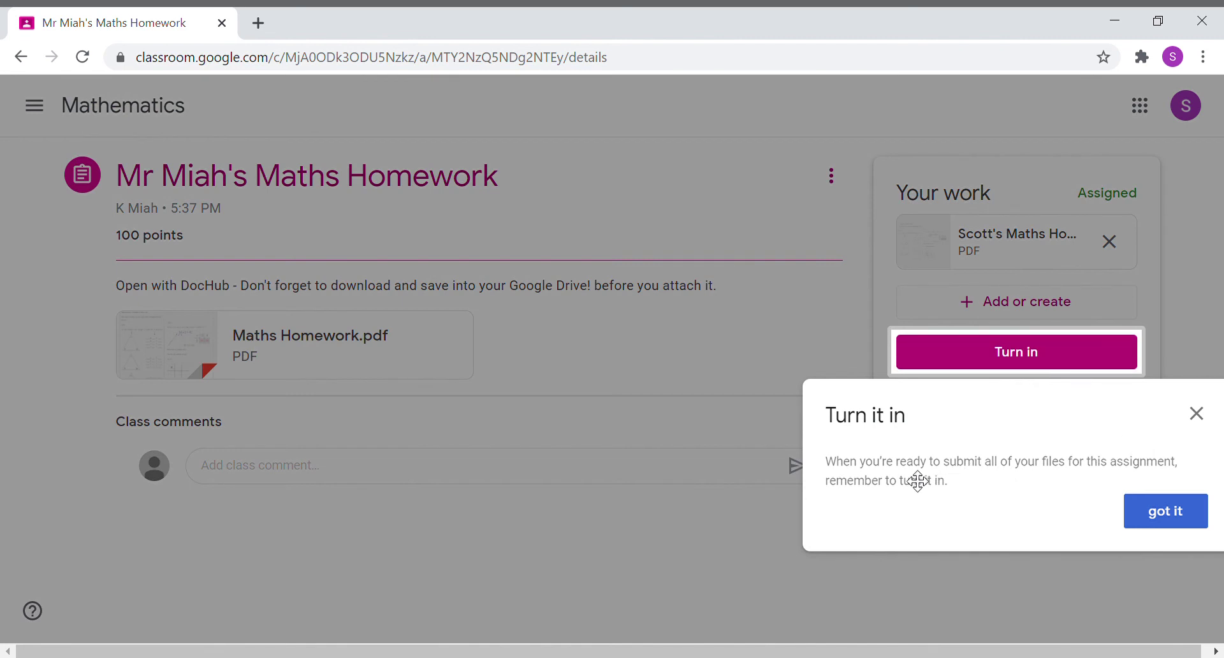
Step: Dismiss the turn-in reminder and turn in the assignment with the attached homework PDF
drag(888, 456, 538, 373)
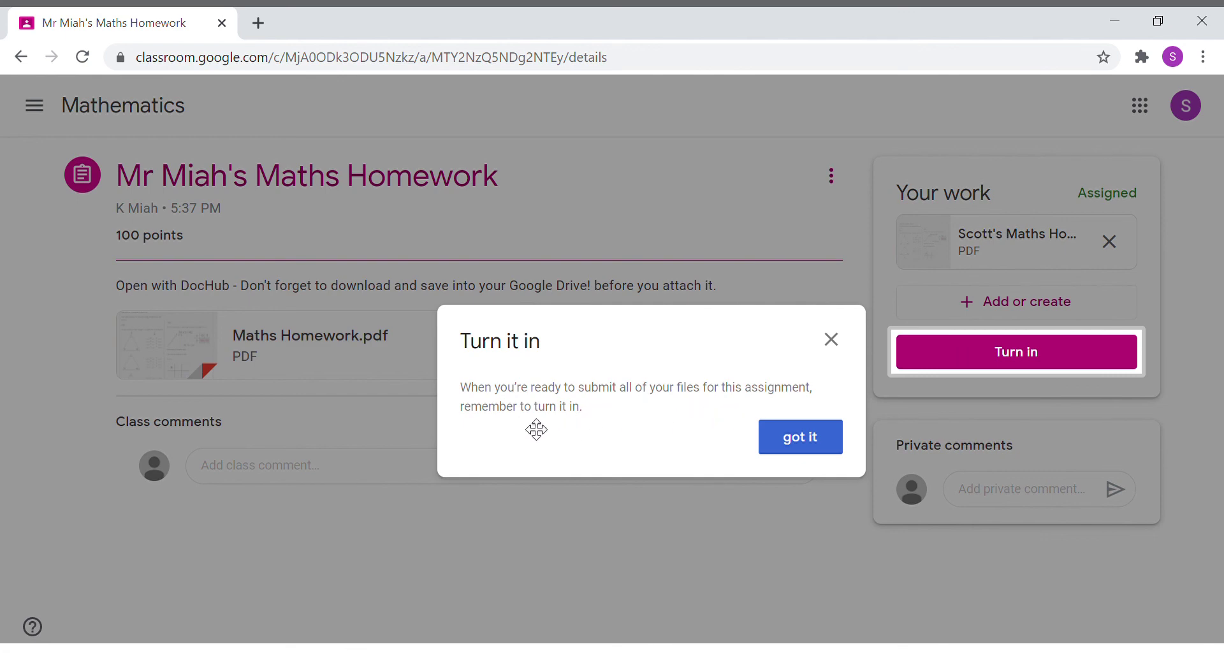
click(798, 447)
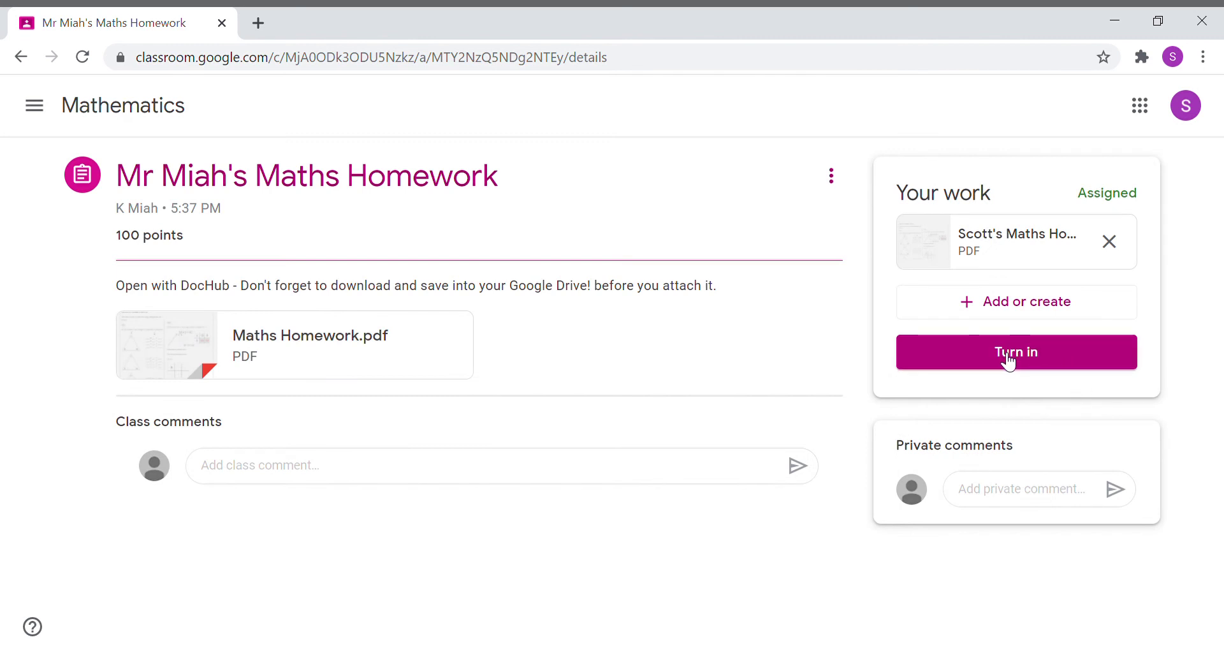
click(1016, 357)
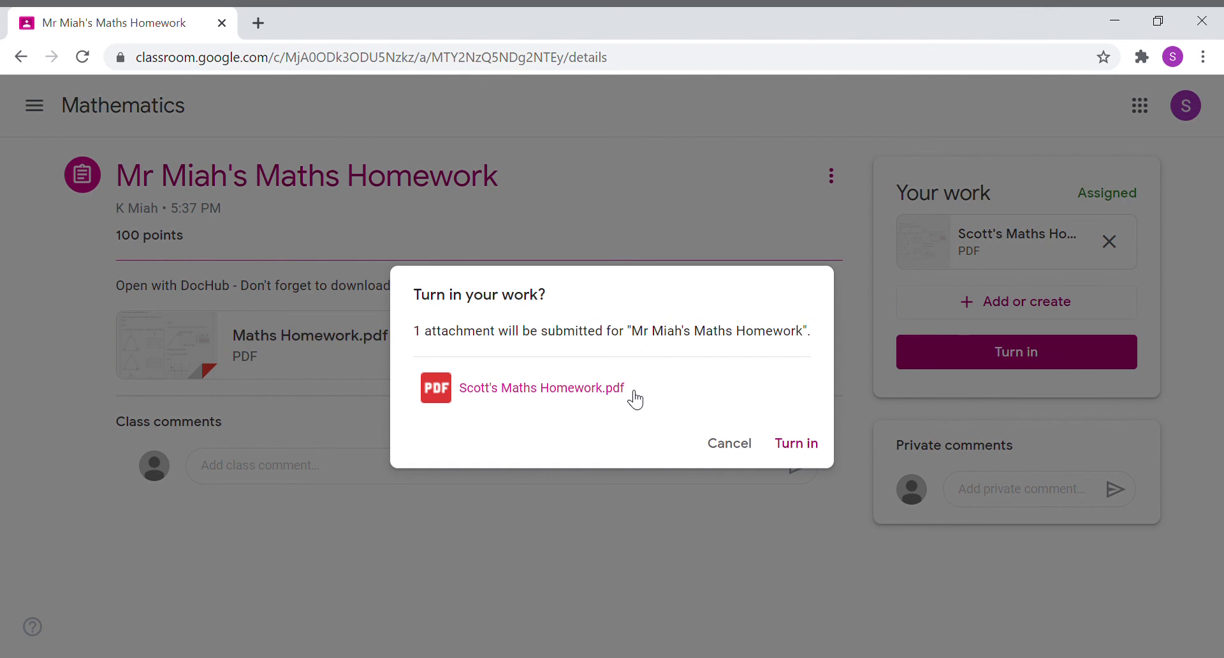
click(807, 451)
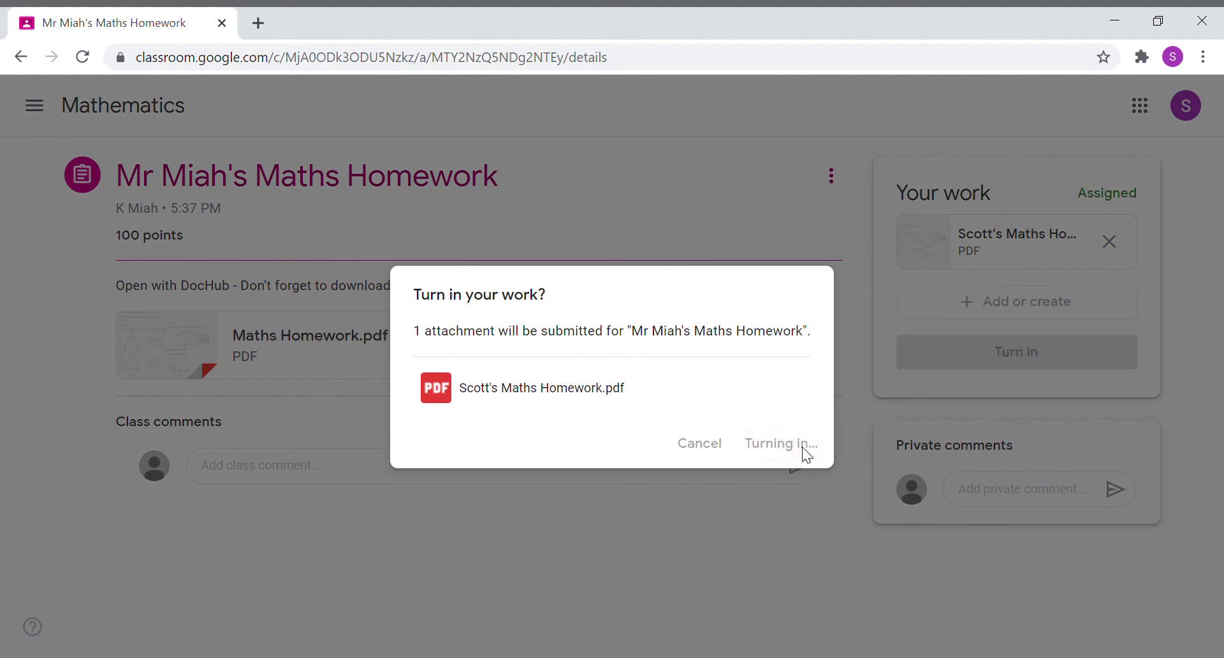